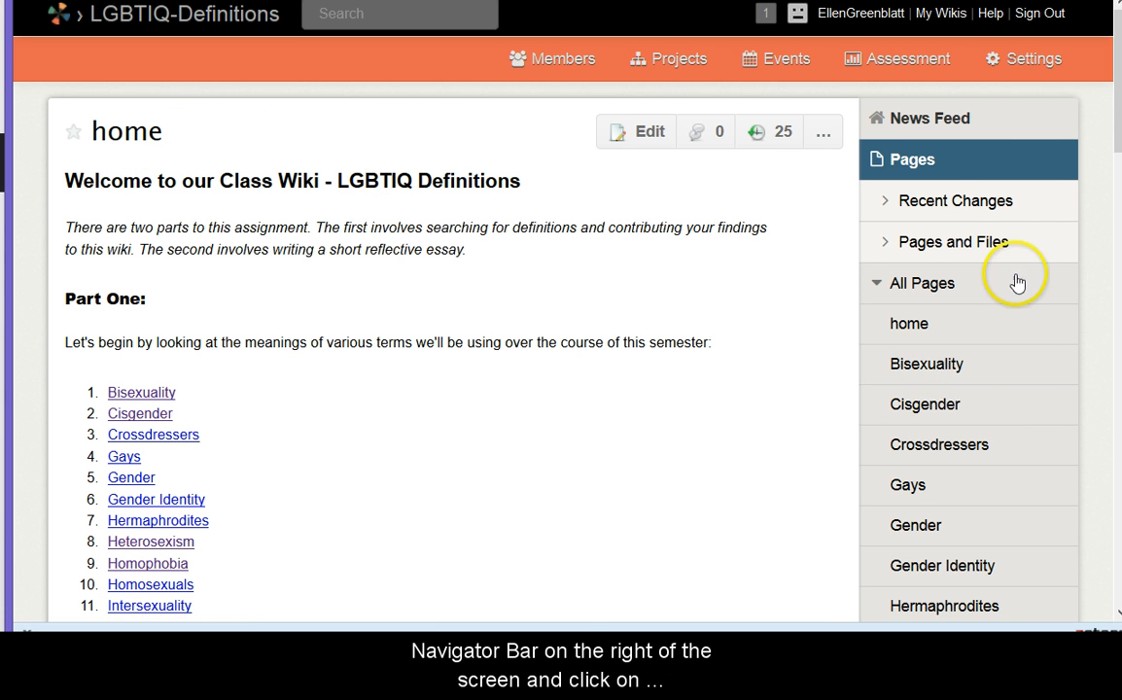
Start a new page from the wiki's Pages and Files list, naming it "Bisexuality - " followed by the author's last name.
{"action": "left_click", "coordinate": [977, 244]}
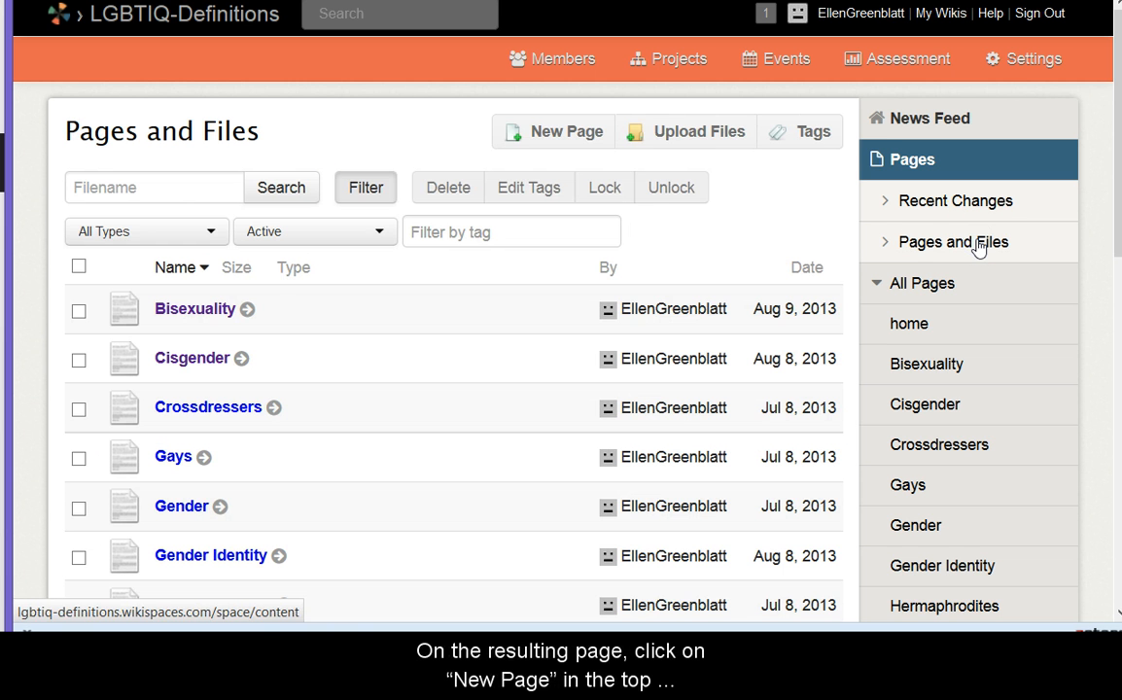
{"action": "left_click", "coordinate": [553, 134]}
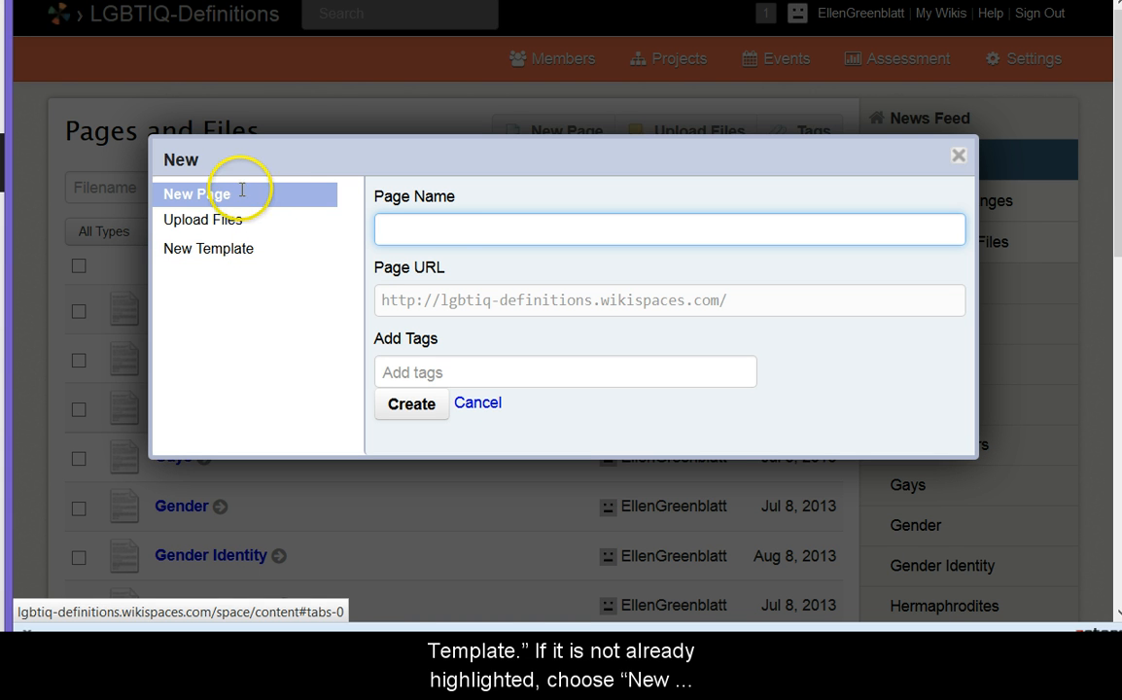
{"action": "left_click", "coordinate": [437, 222]}
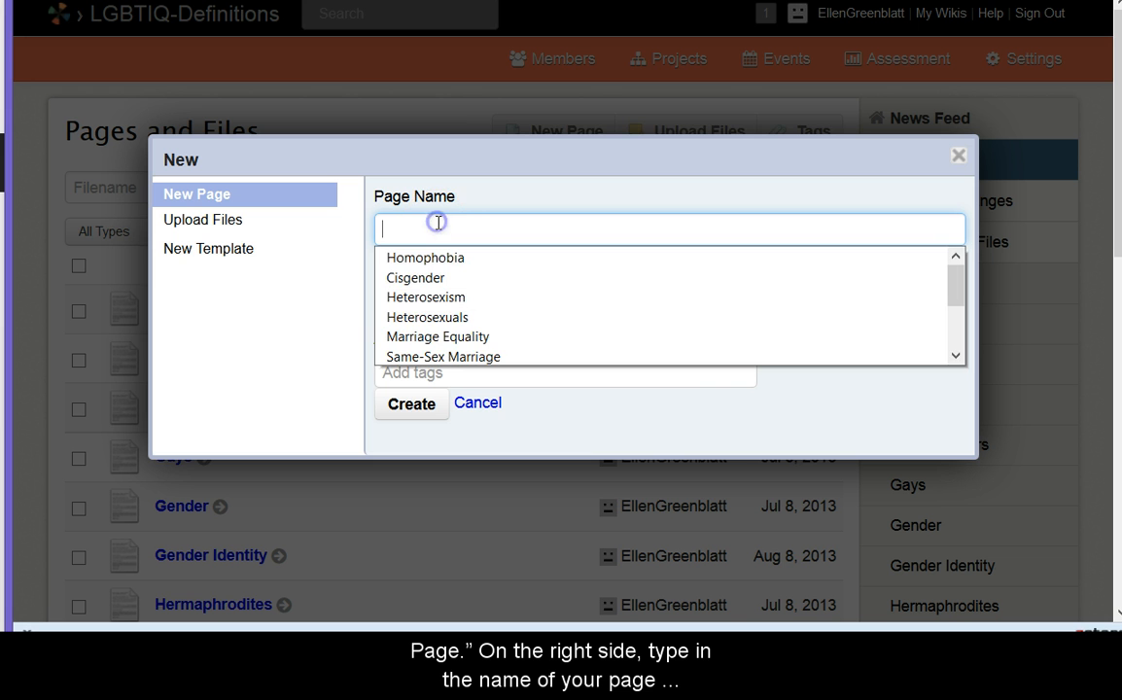
{"action": "type", "text": "B"}
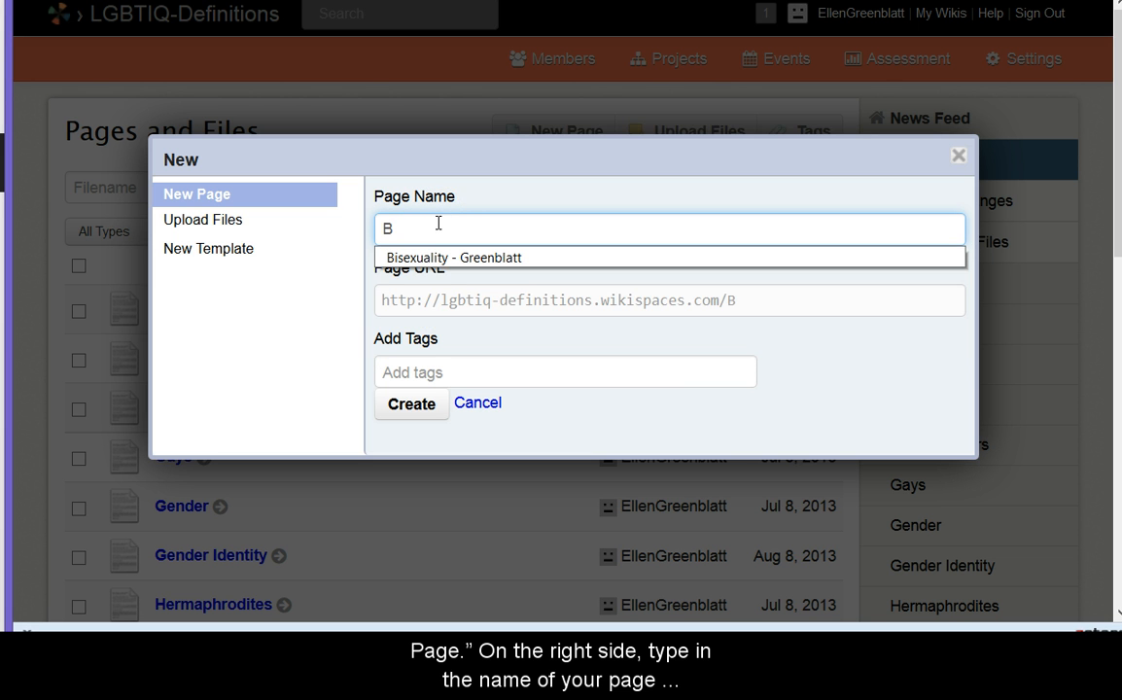
{"action": "type", "text": "isexu"}
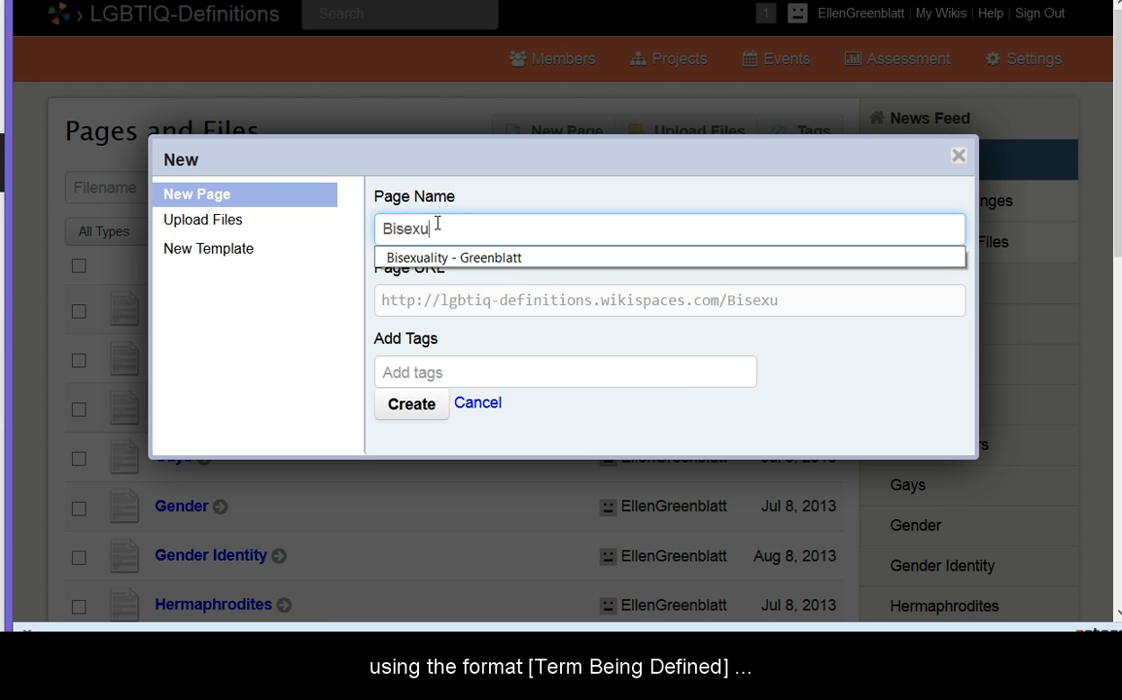
{"action": "type", "text": "alit"}
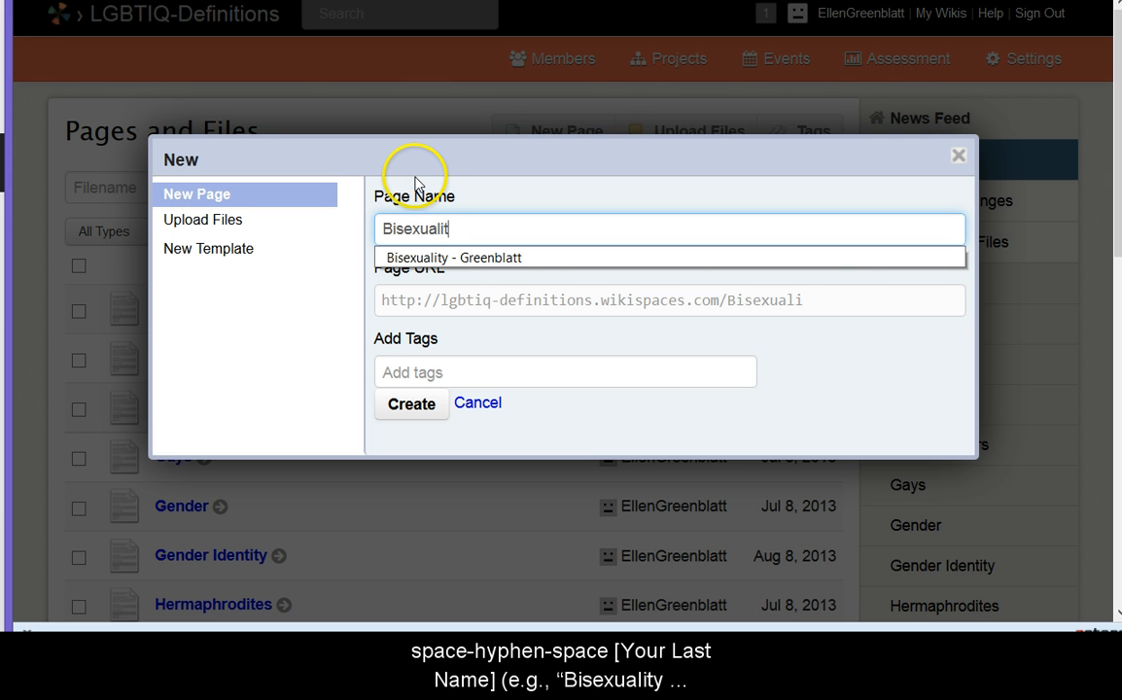
{"action": "type", "text": "y - "}
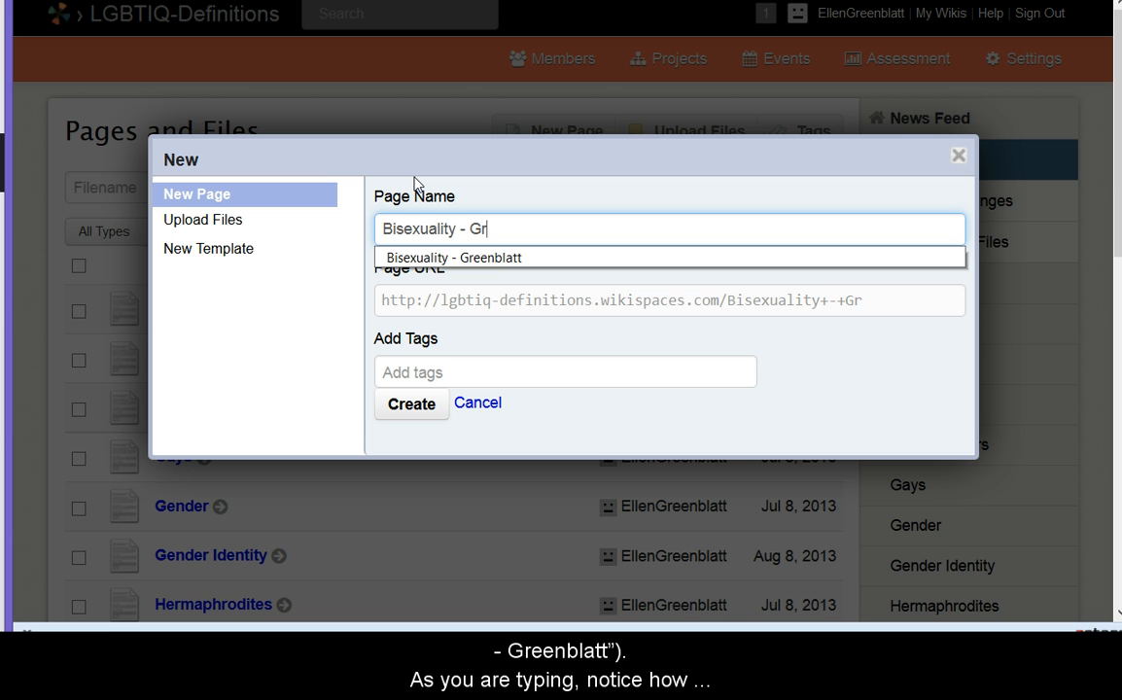
{"action": "type", "text": "Greenblatt"}
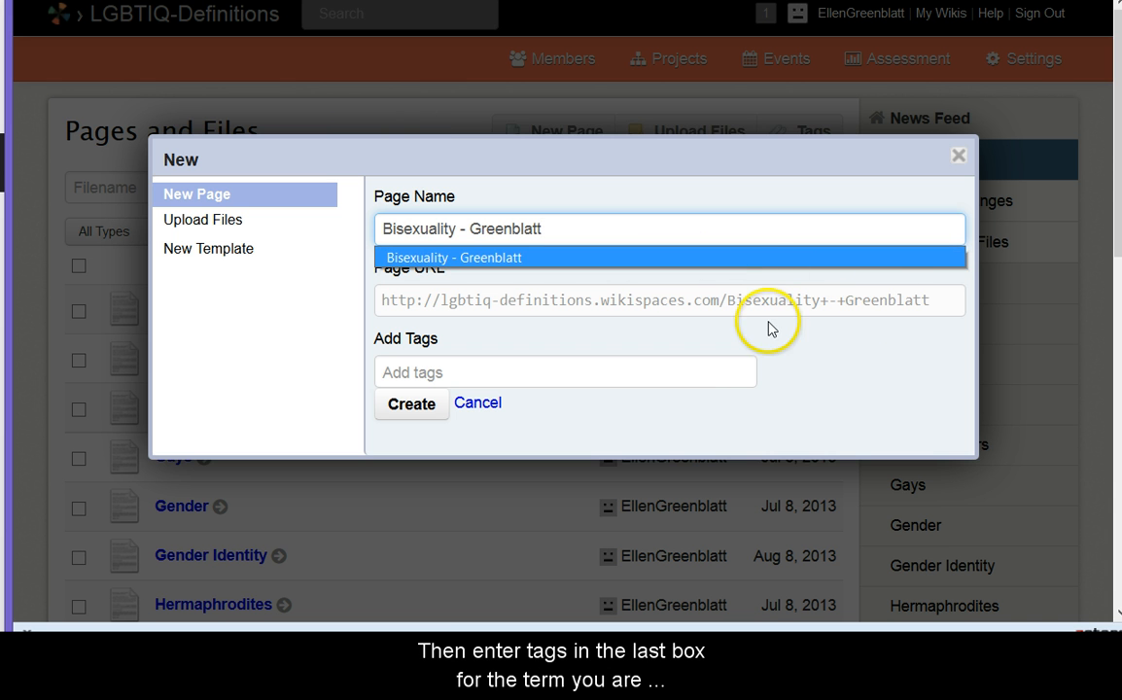
{"action": "left_click", "coordinate": [826, 375]}
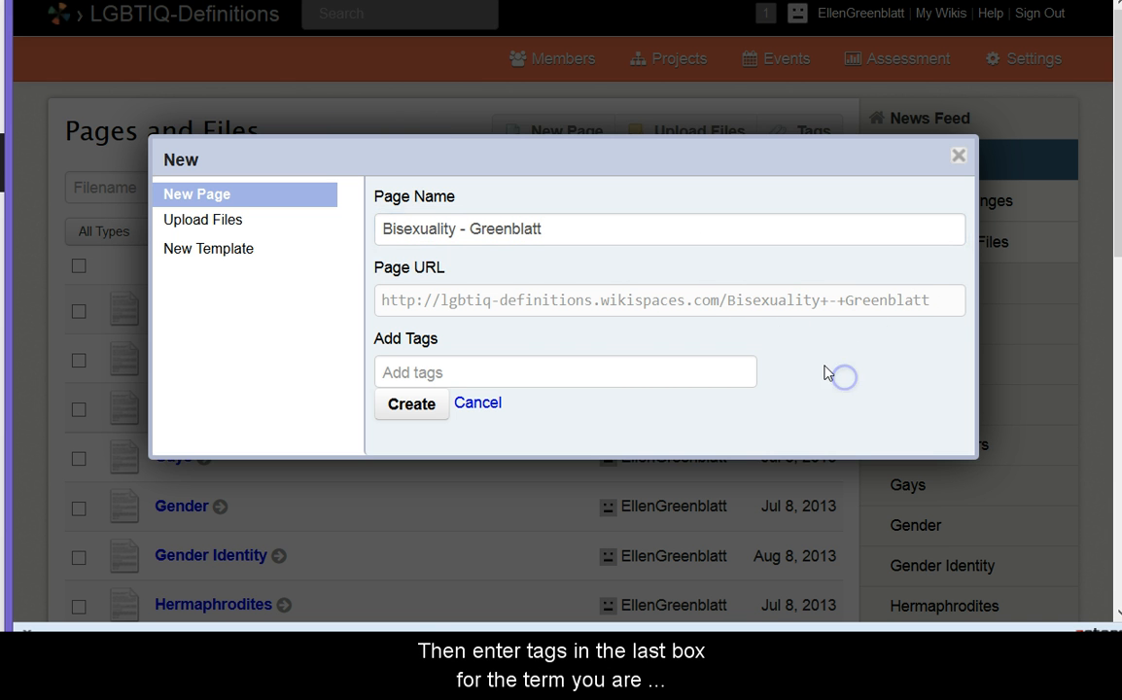
Add the existing tag Bisexuality to the new page.
{"action": "left_click", "coordinate": [483, 369]}
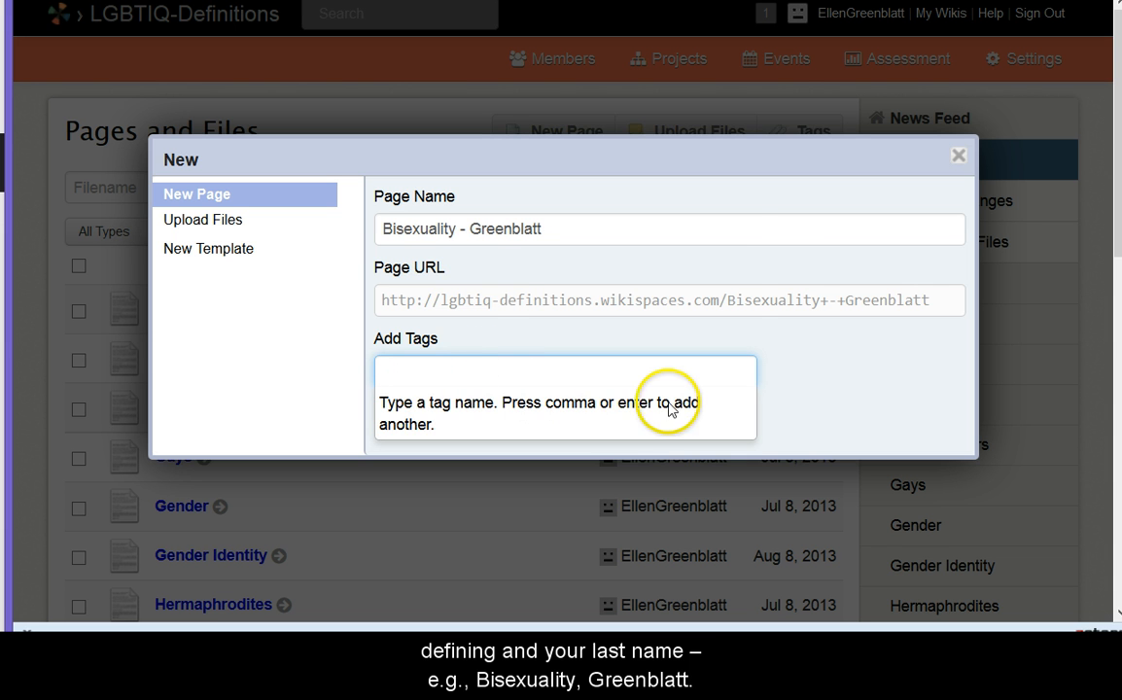
{"action": "type", "text": "Bi"}
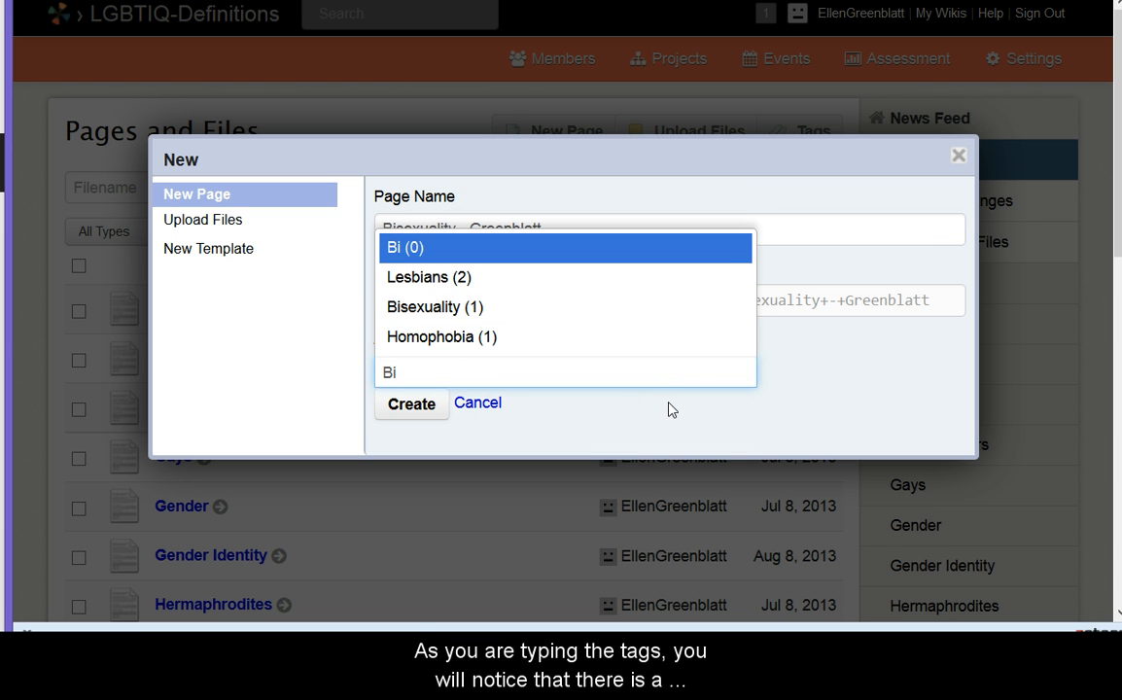
{"action": "key", "text": "Down"}
{"action": "key", "text": "Down"}
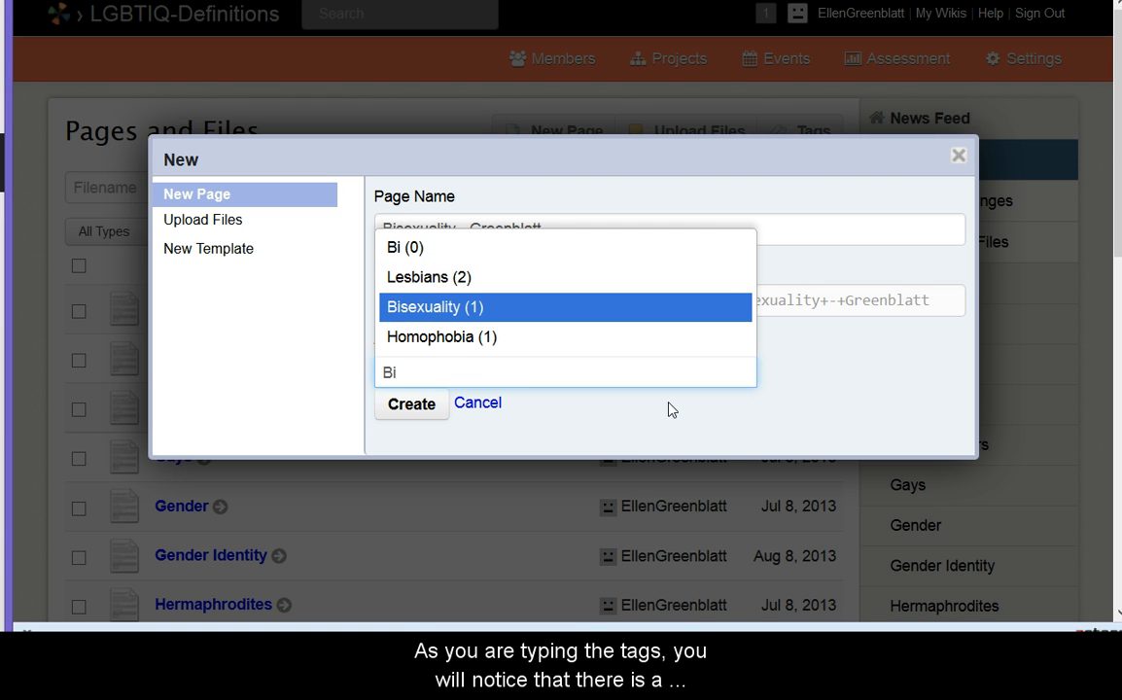
{"action": "key", "text": "Return"}
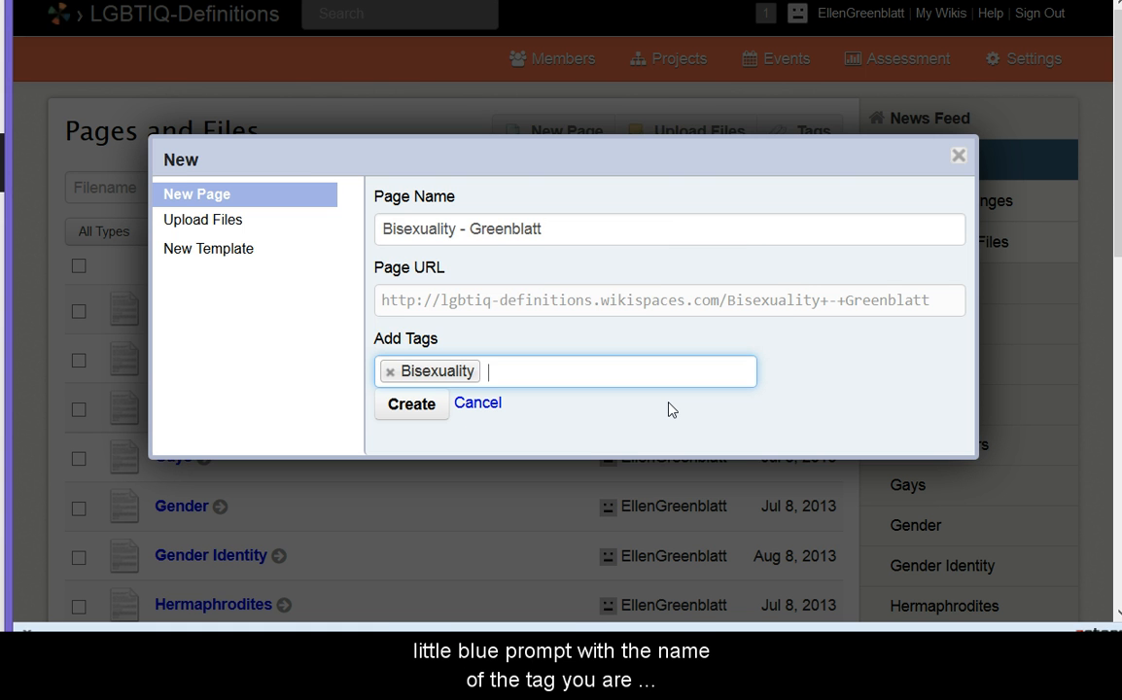
Add the author's last name as a second tag, choosing the existing one, and create the page.
{"action": "double_click", "coordinate": [669, 404]}
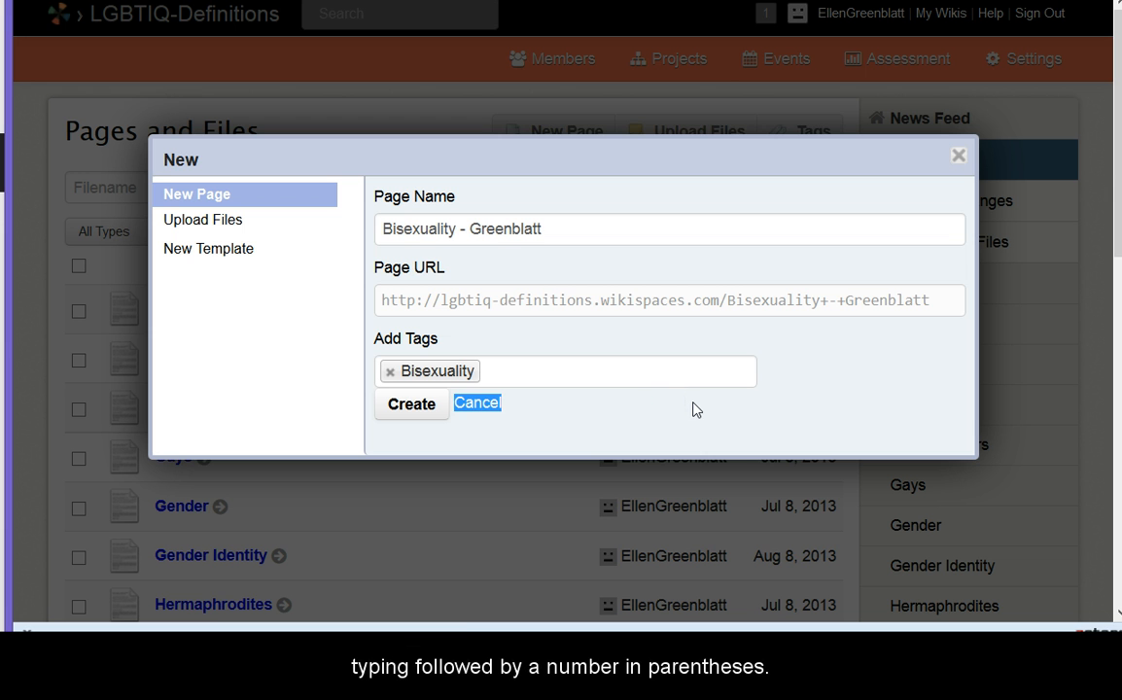
{"action": "left_click", "coordinate": [684, 438]}
{"action": "left_click", "coordinate": [685, 432]}
{"action": "left_click", "coordinate": [560, 372]}
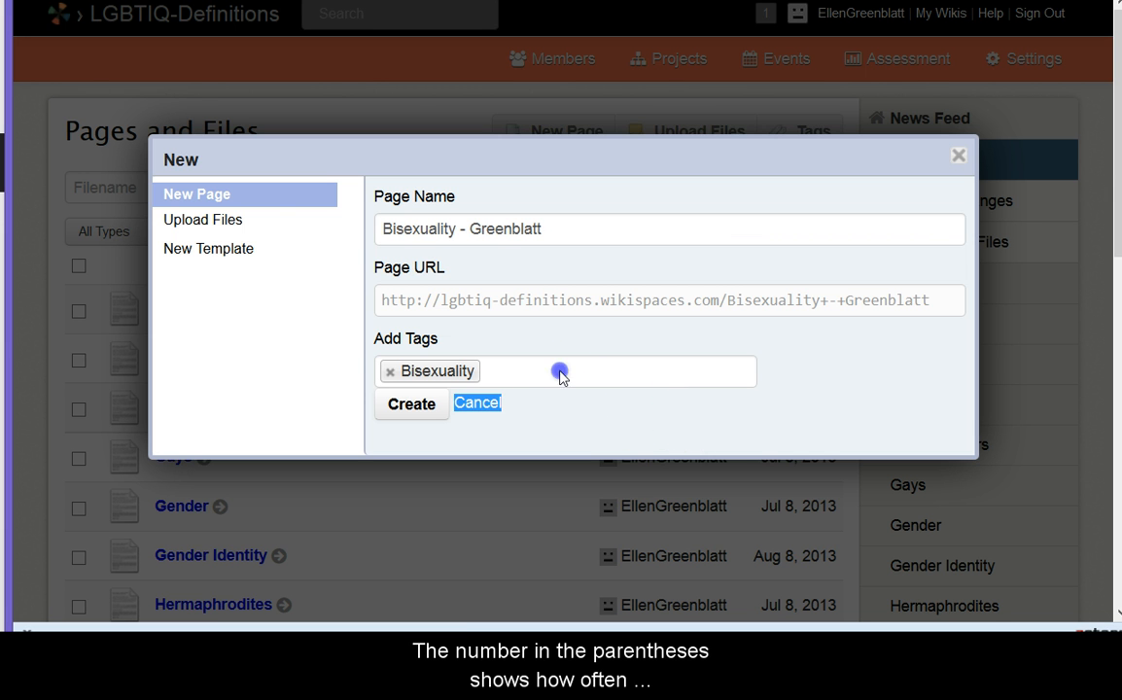
{"action": "type", "text": "Gre"}
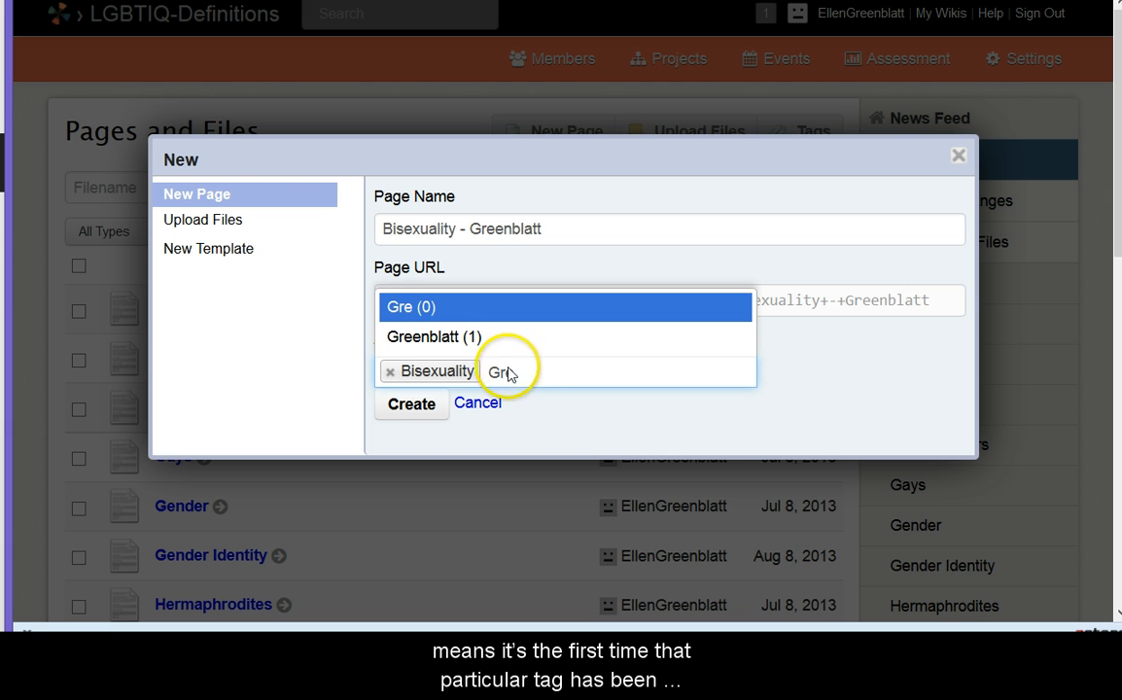
{"action": "left_click", "coordinate": [449, 340]}
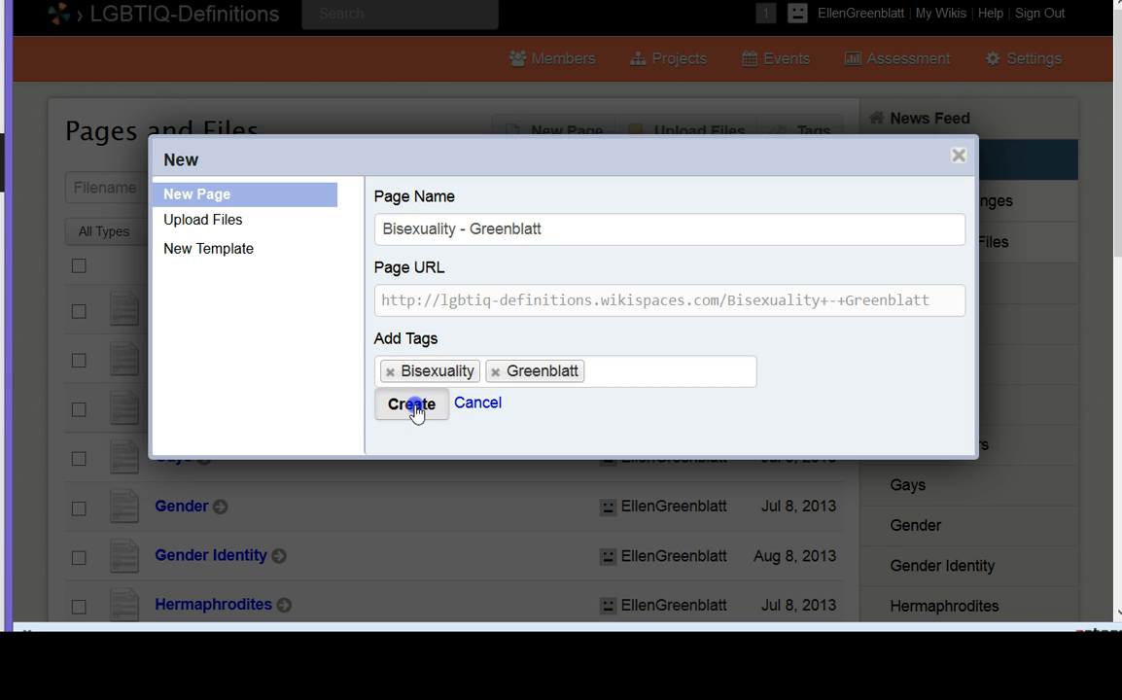
{"action": "left_click", "coordinate": [412, 406]}
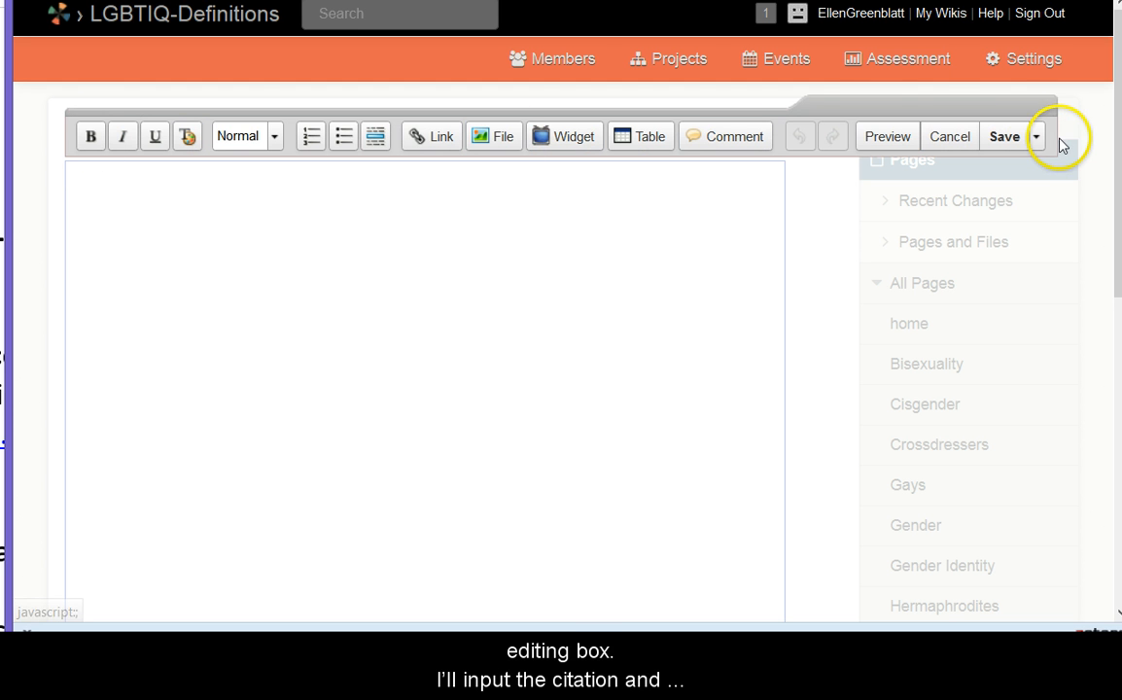
Paste the copied citation and definition of bisexuality into the empty page body.
{"action": "right_click", "coordinate": [108, 180]}
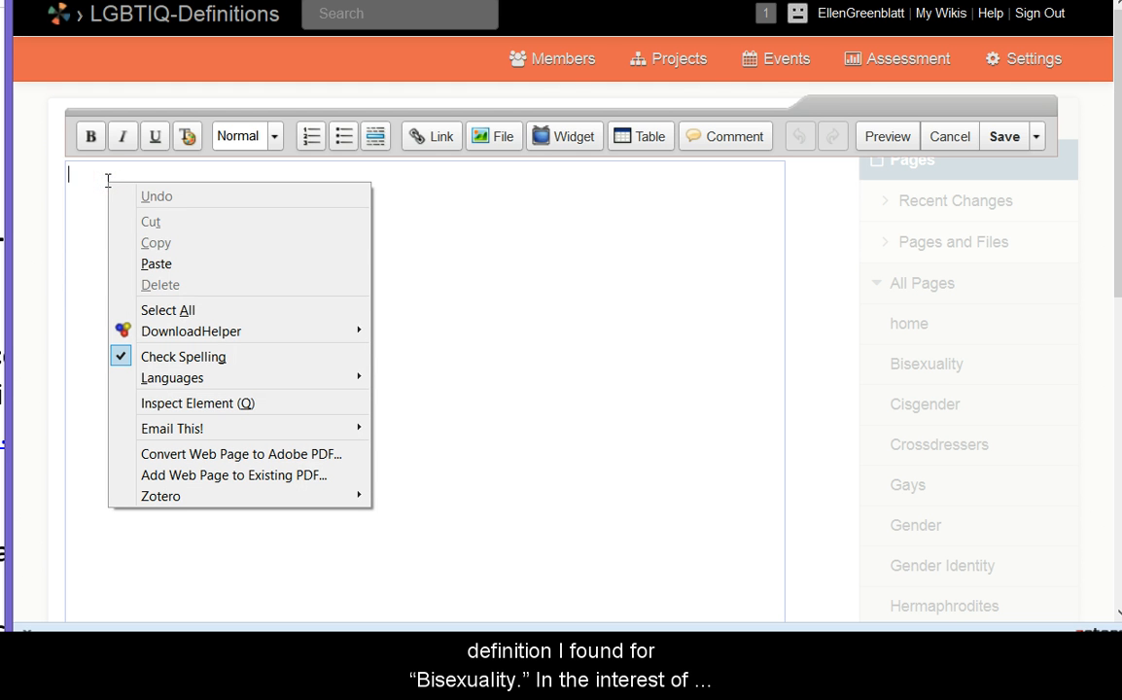
{"action": "left_click", "coordinate": [139, 263]}
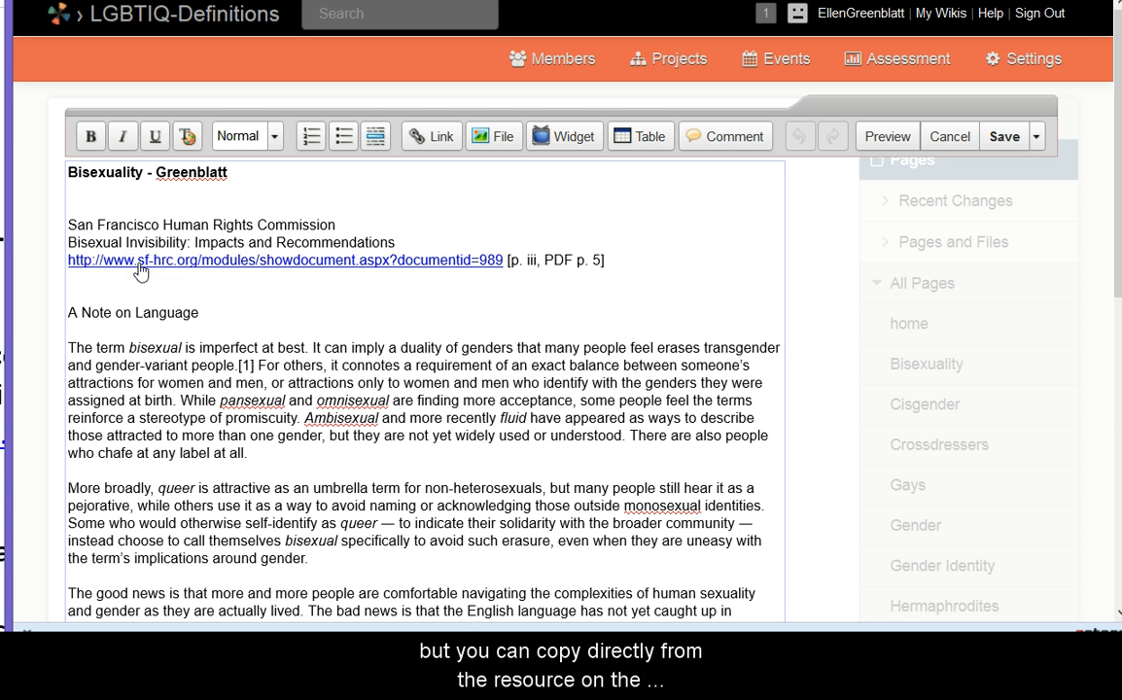
{"action": "left_click", "coordinate": [199, 329]}
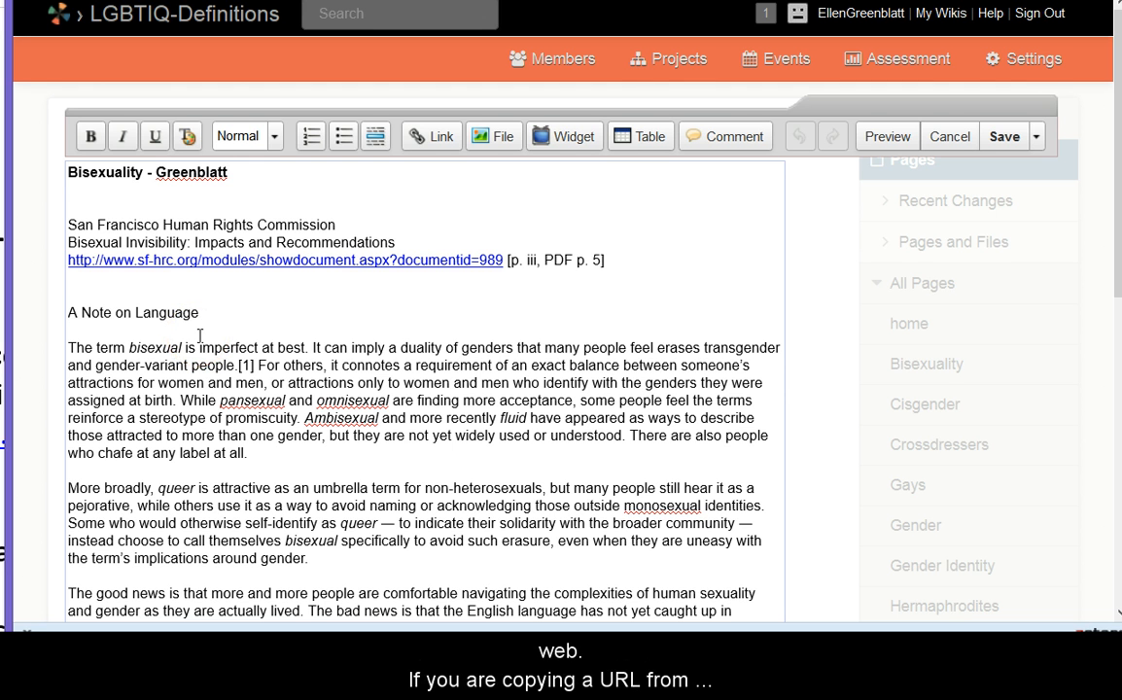
{"action": "scroll", "coordinate": [596, 275], "scroll_direction": "down", "scroll_amount": 6}
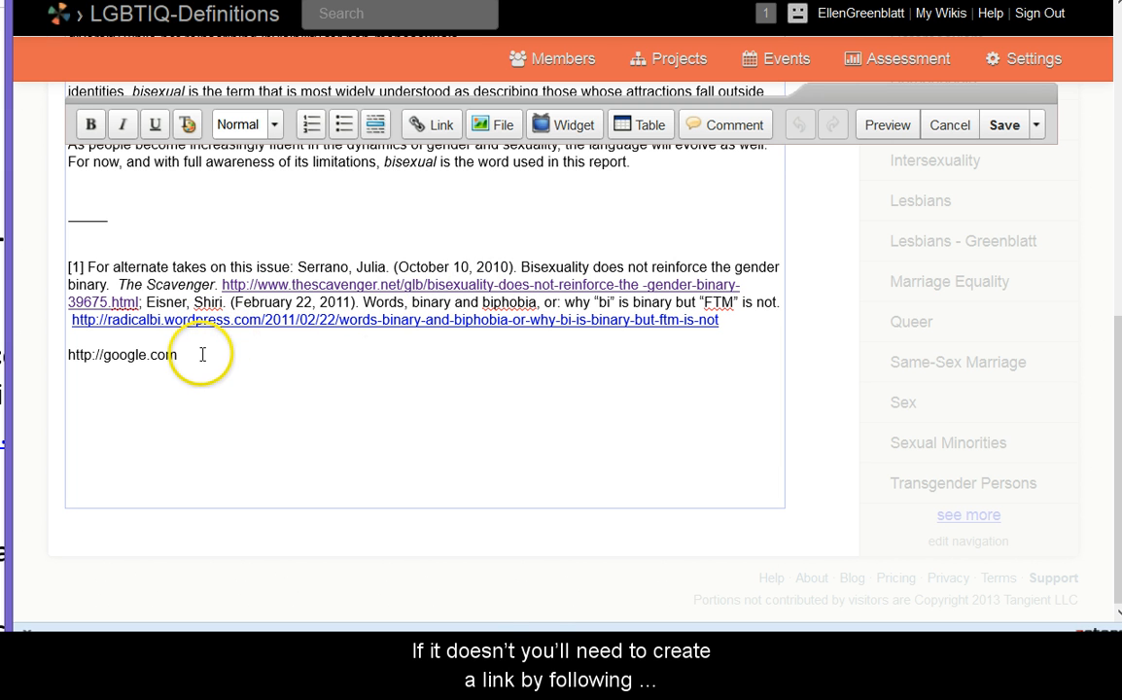
{"action": "left_click_drag", "start_coordinate": [200, 353], "coordinate": [68, 362]}
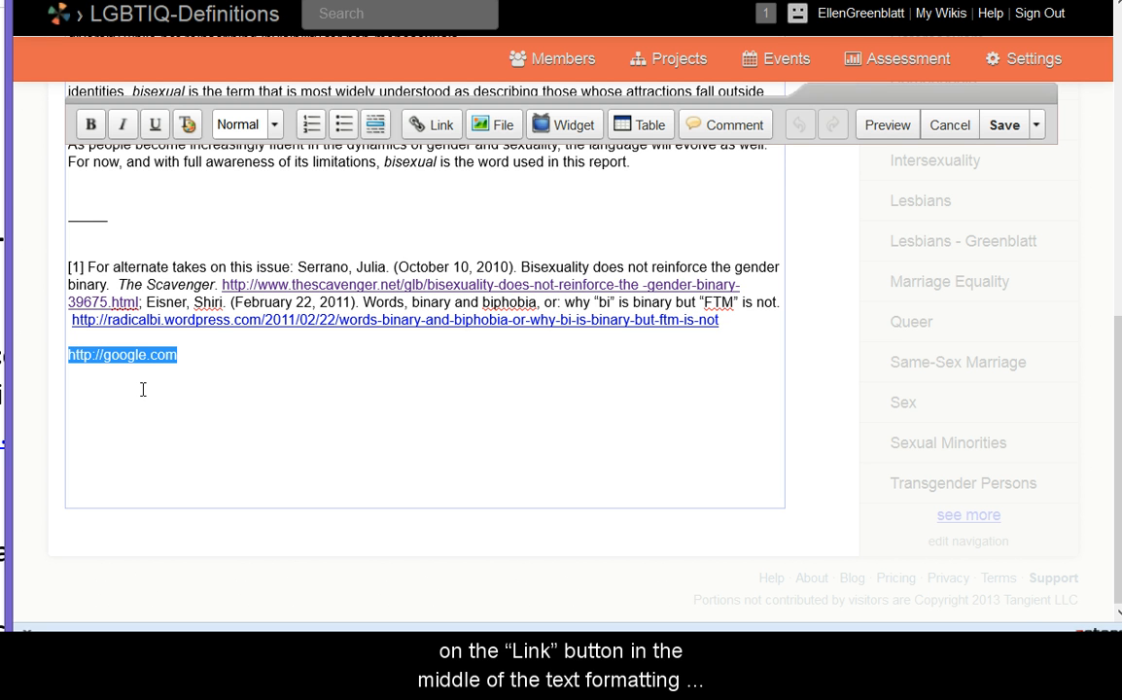
{"action": "left_click", "coordinate": [432, 126]}
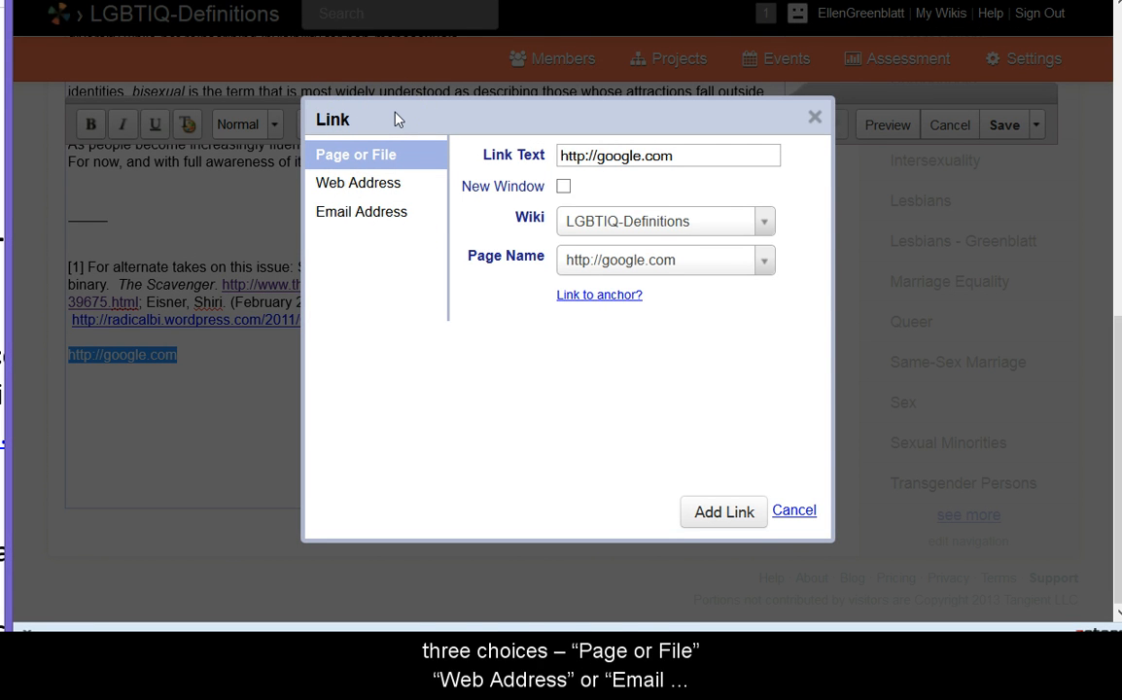
{"action": "left_click", "coordinate": [408, 157]}
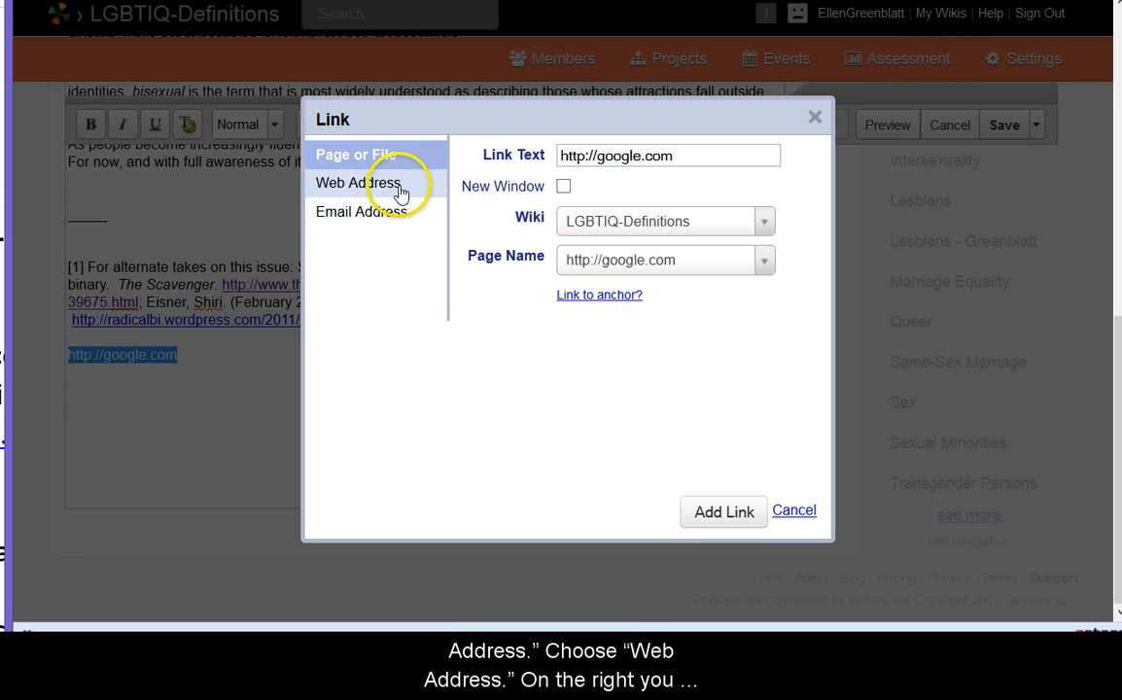
{"action": "left_click", "coordinate": [400, 192]}
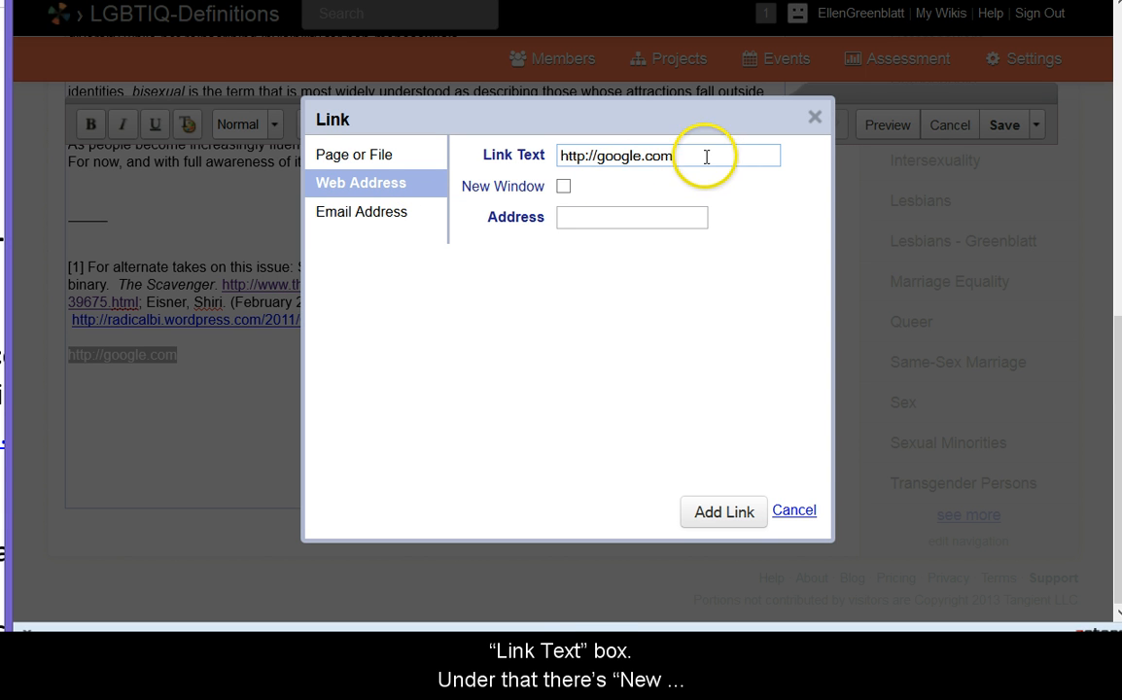
{"action": "left_click_drag", "start_coordinate": [706, 165], "coordinate": [553, 148]}
{"action": "right_click", "coordinate": [562, 153]}
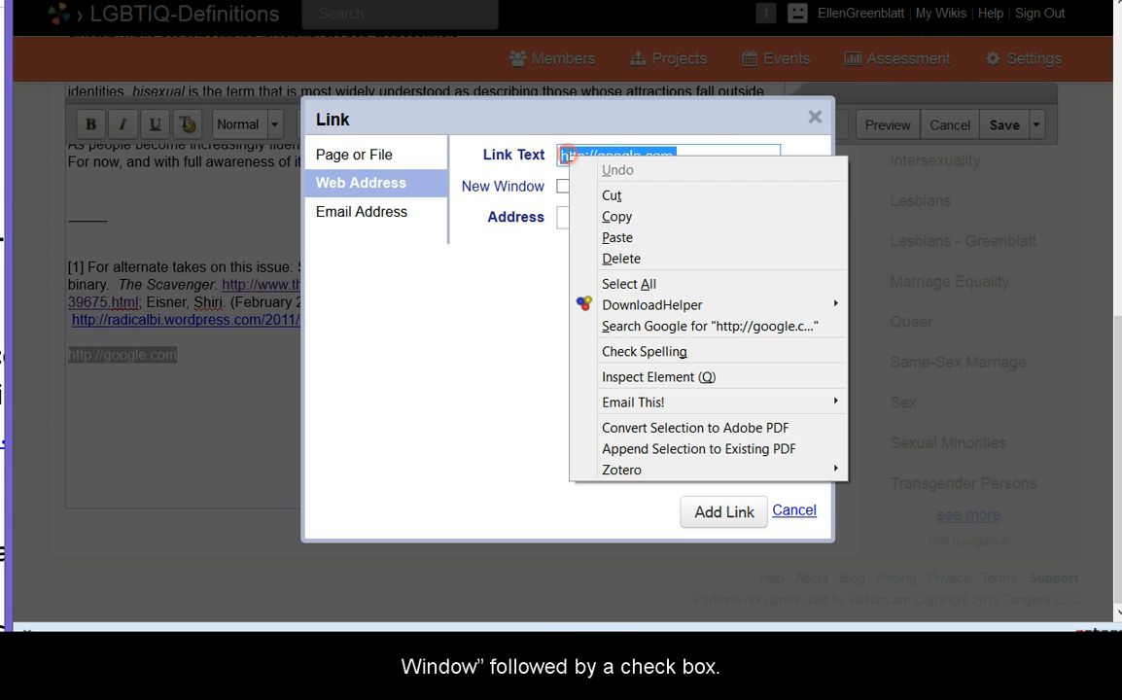
{"action": "left_click", "coordinate": [614, 218]}
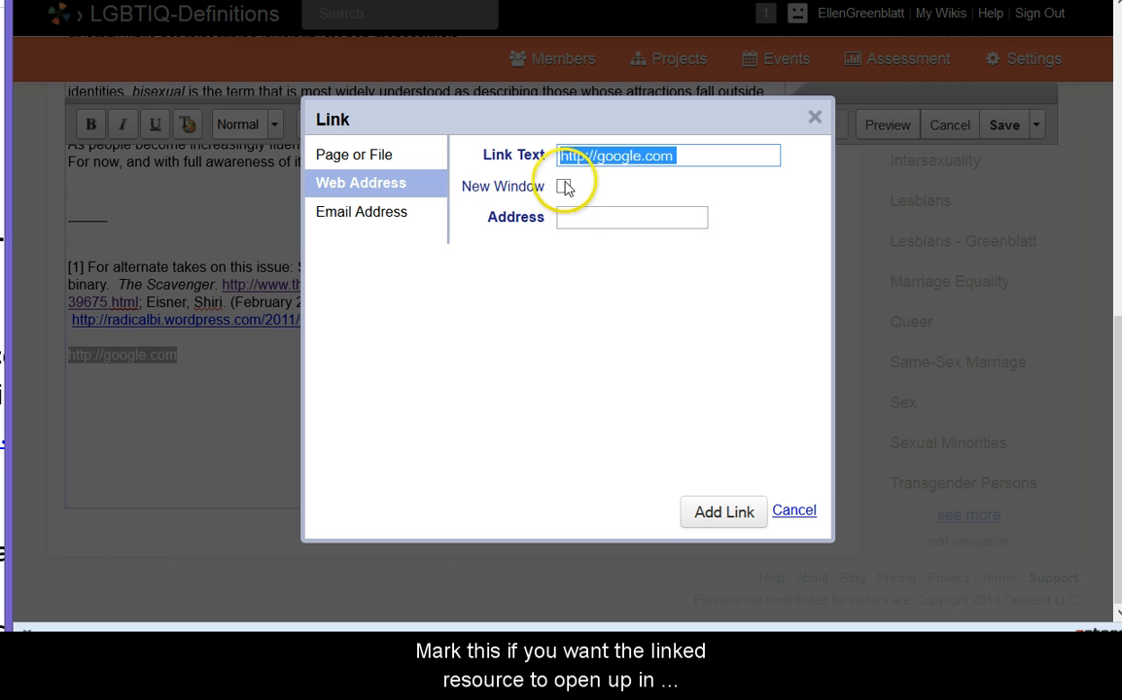
{"action": "left_click", "coordinate": [563, 187]}
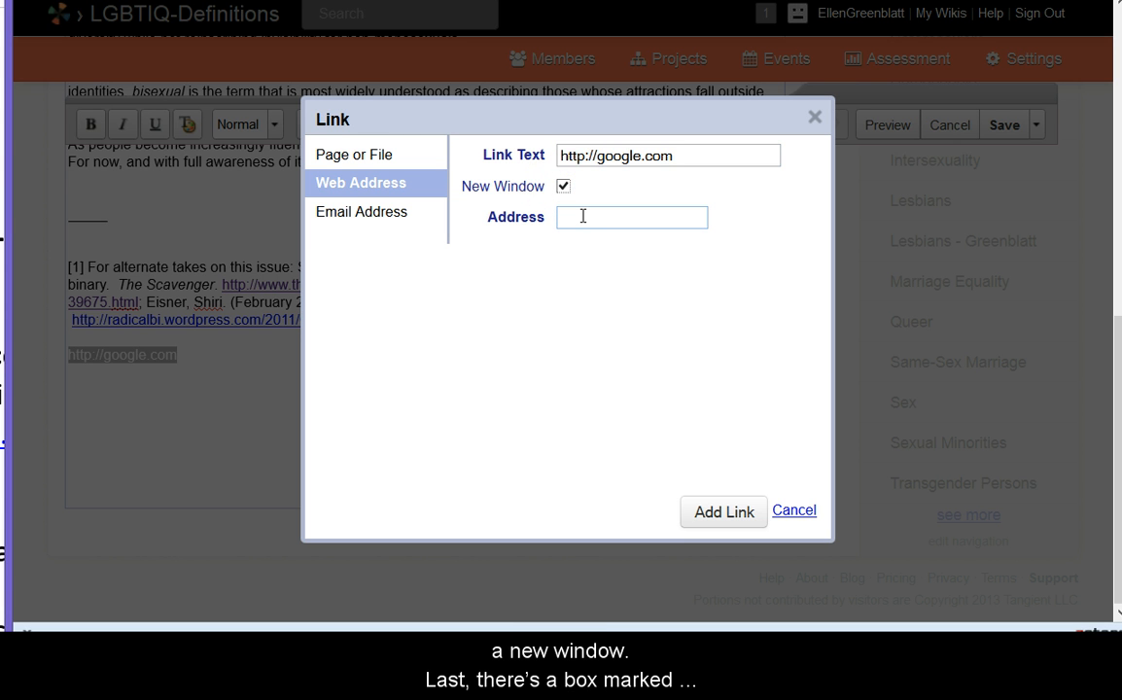
{"action": "left_click", "coordinate": [584, 216]}
{"action": "right_click", "coordinate": [582, 216]}
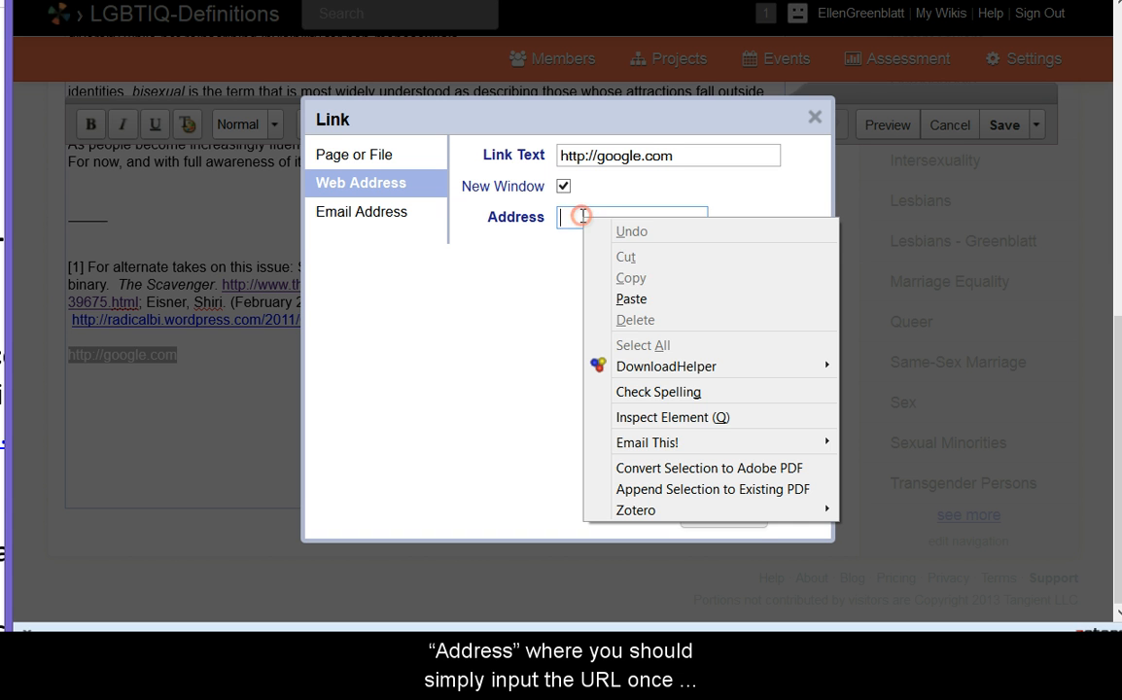
{"action": "left_click", "coordinate": [629, 299]}
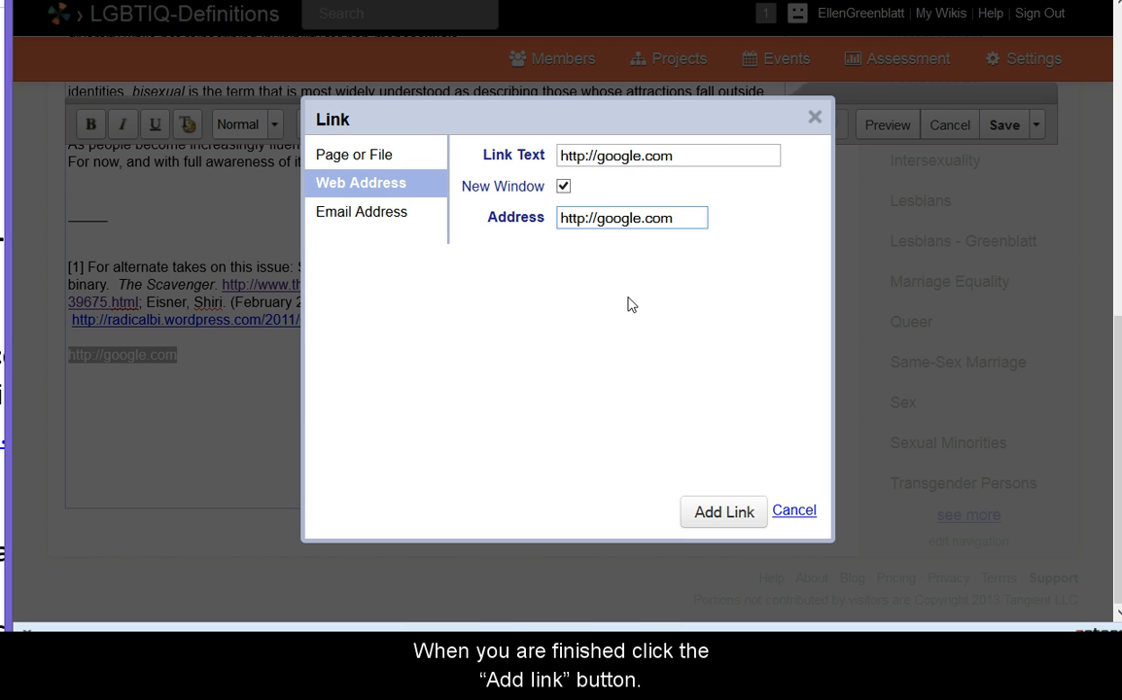
{"action": "left_click", "coordinate": [713, 515]}
{"action": "left_click", "coordinate": [714, 514]}
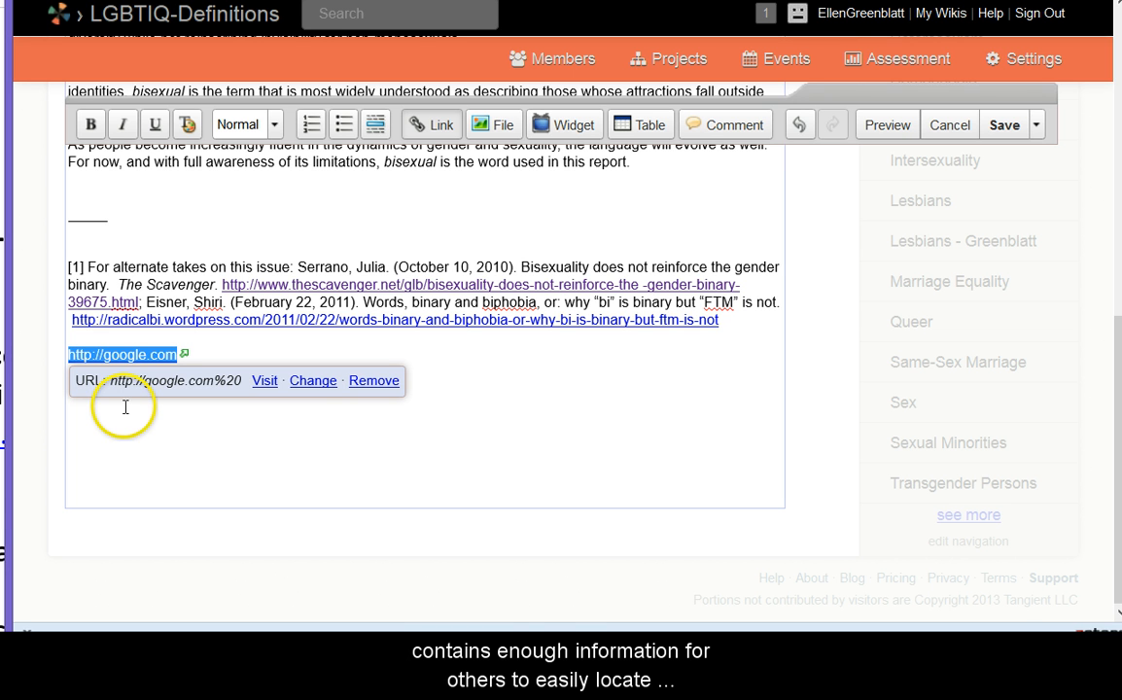
Save the new definition page.
{"action": "scroll", "coordinate": [826, 253], "scroll_direction": "up", "scroll_amount": 4}
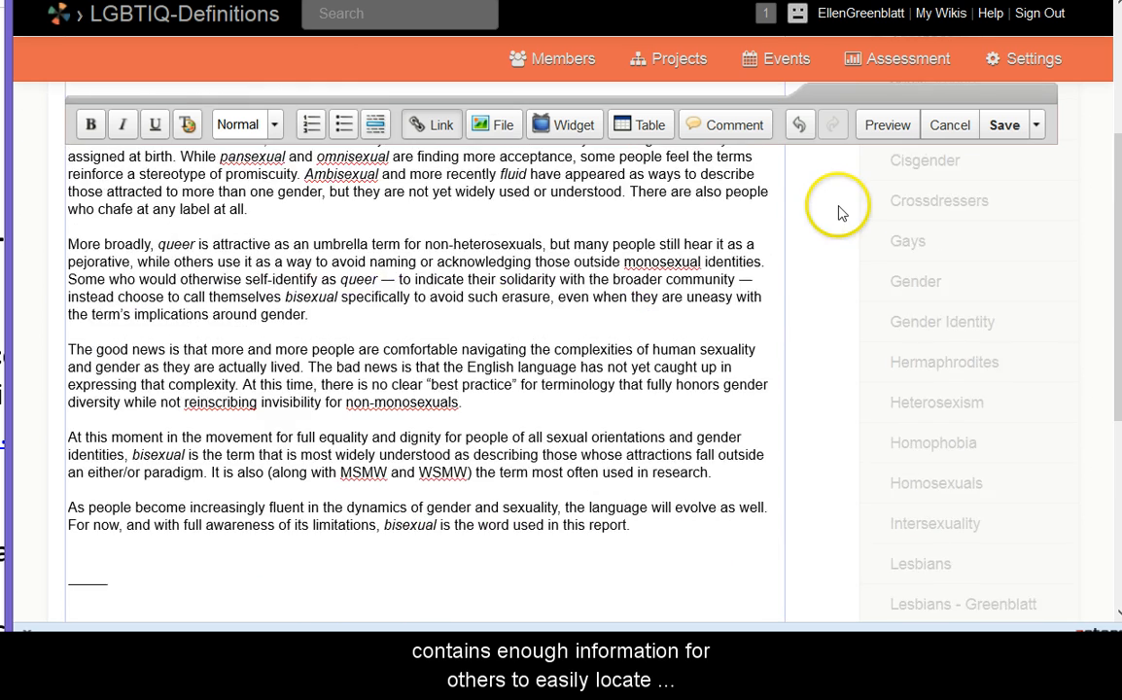
{"action": "scroll", "coordinate": [842, 214], "scroll_direction": "up", "scroll_amount": 3}
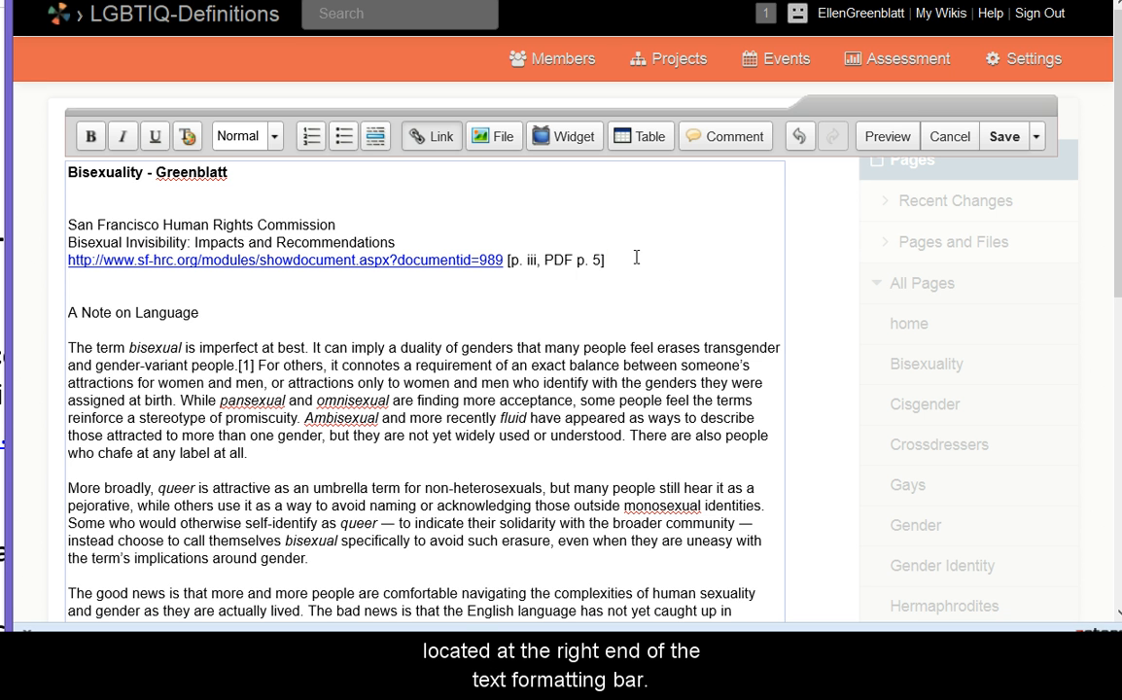
{"action": "left_click", "coordinate": [999, 144]}
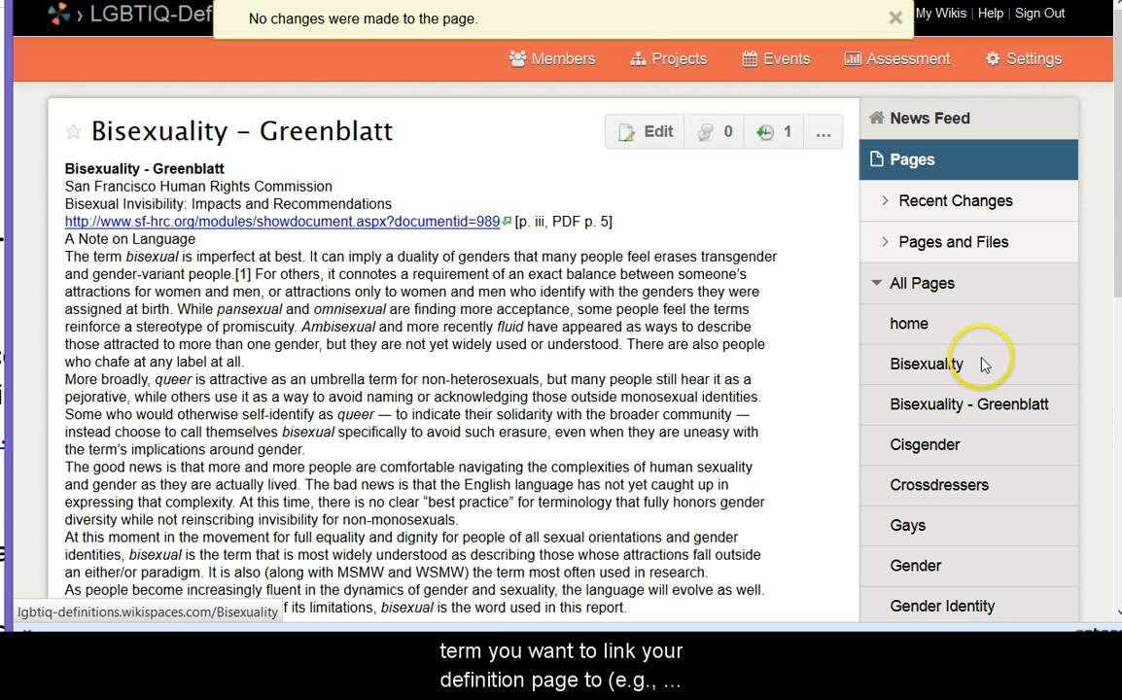
Edit the wiki's Bisexuality page and add a line below the heading reading "Bisexuality - " followed by the author's last name.
{"action": "left_click", "coordinate": [923, 372]}
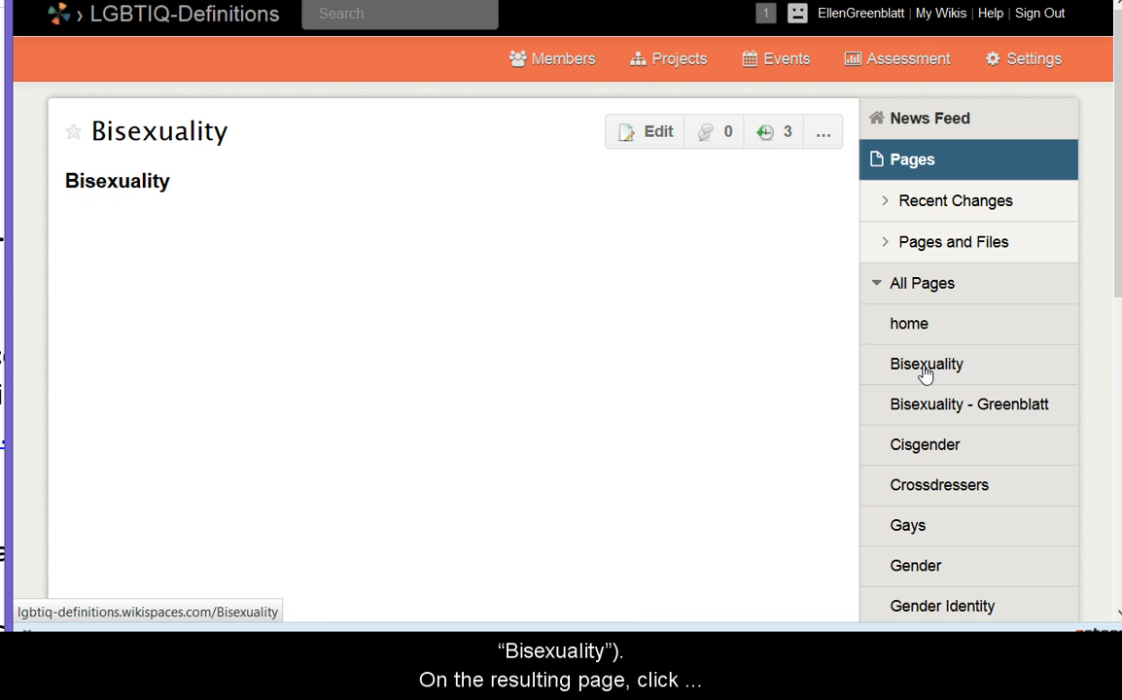
{"action": "left_click", "coordinate": [657, 134]}
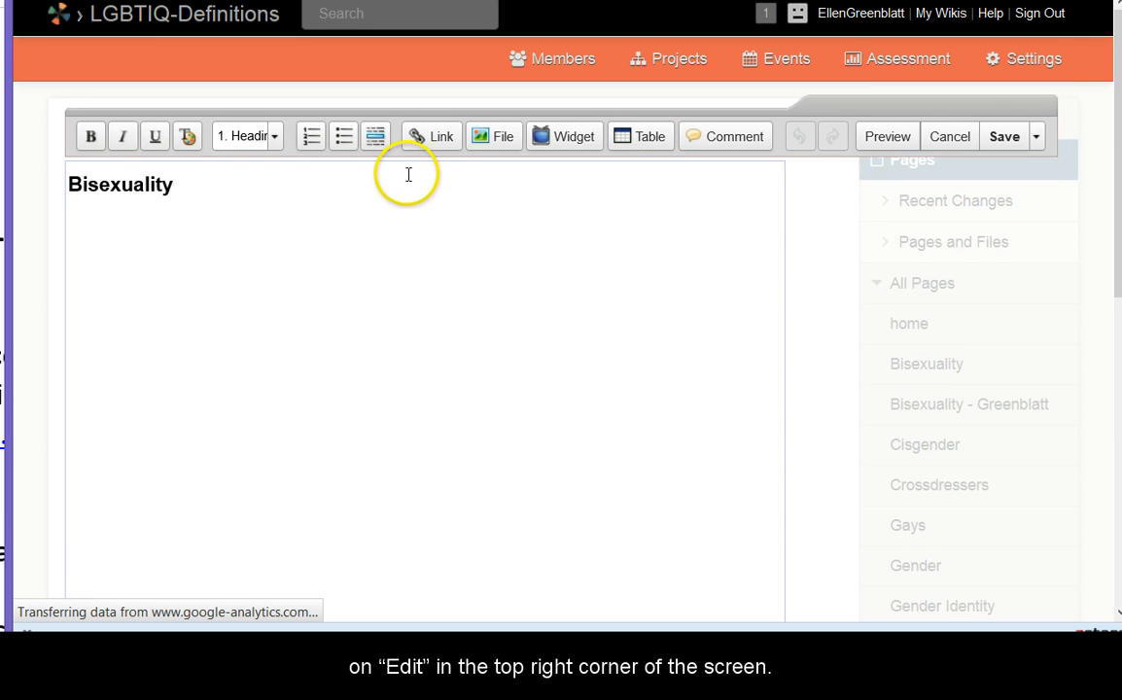
{"action": "key", "text": "Return"}
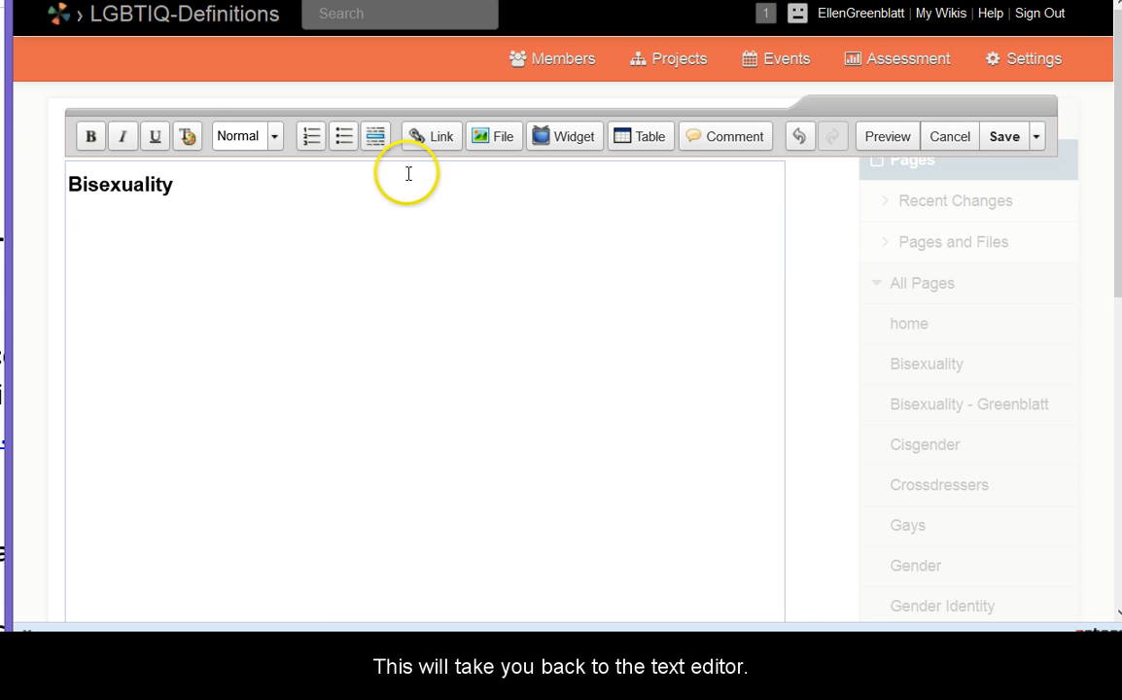
{"action": "type", "text": "B"}
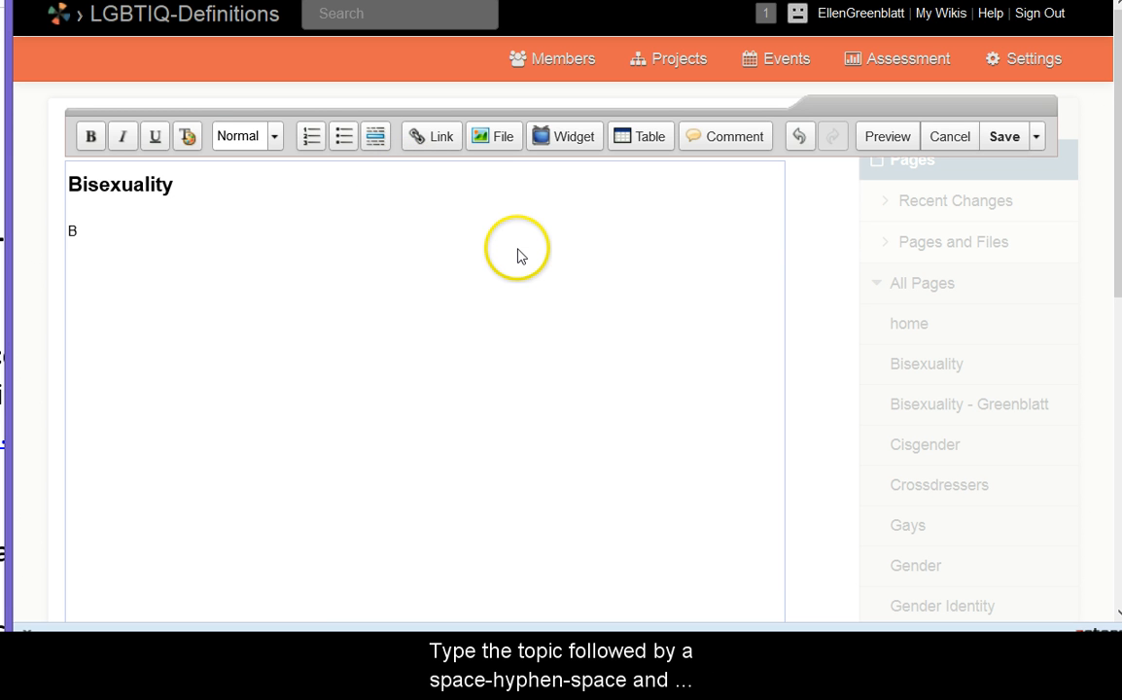
{"action": "type", "text": "isexuality - "}
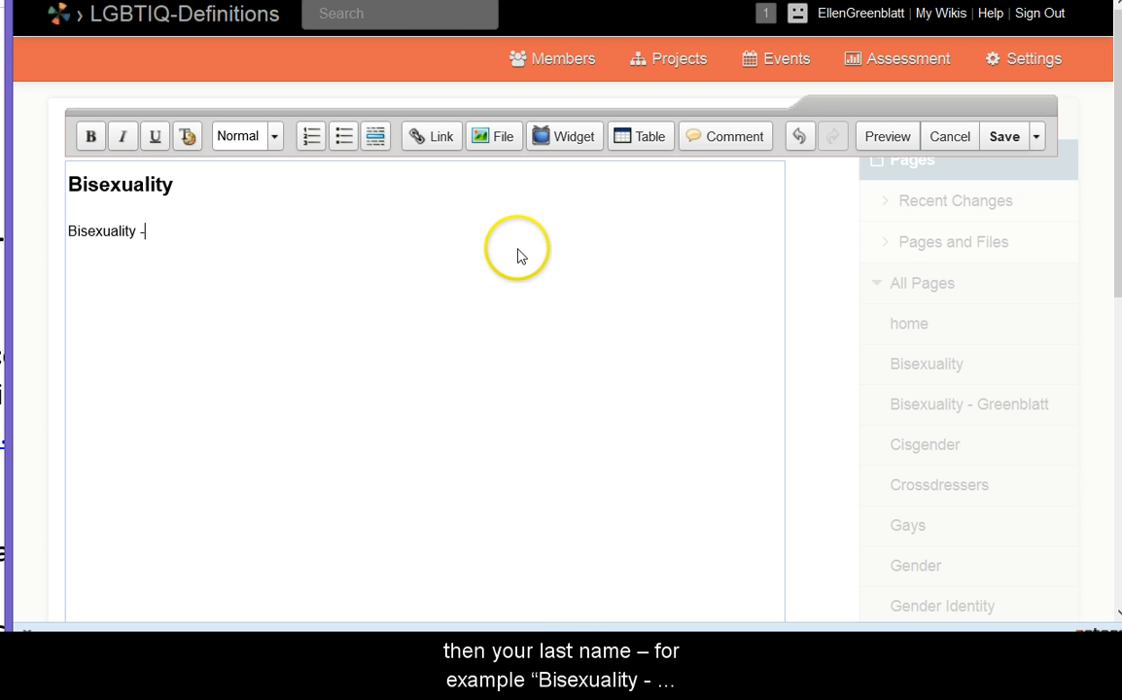
{"action": "type", "text": "Gree"}
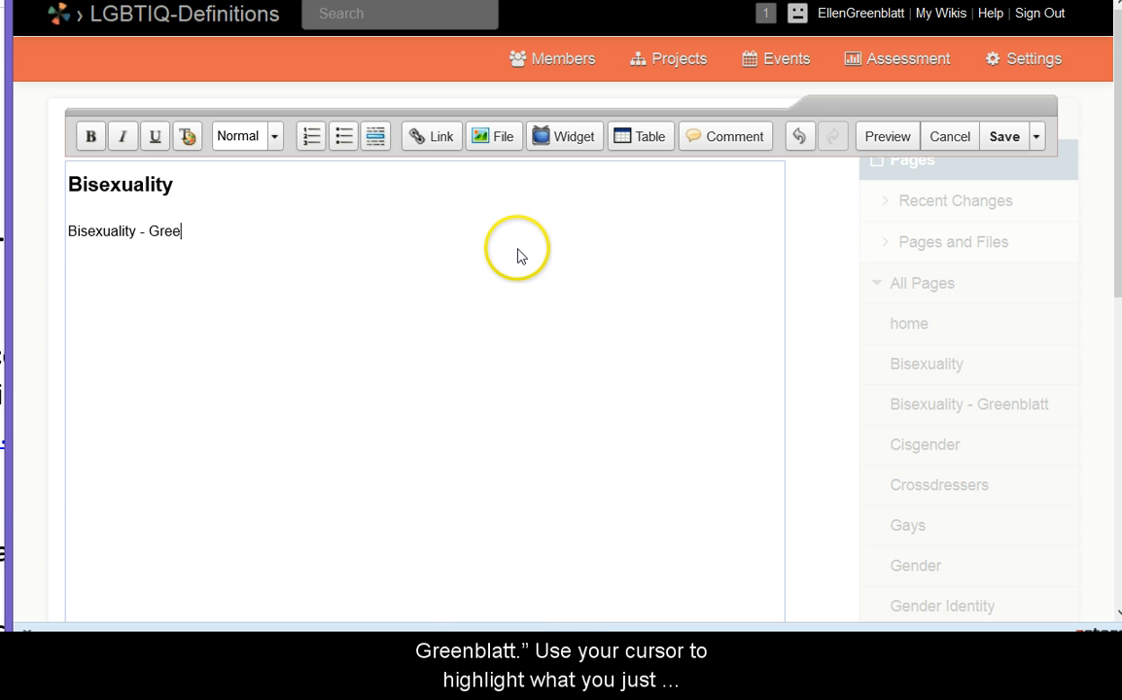
{"action": "type", "text": "nblatt"}
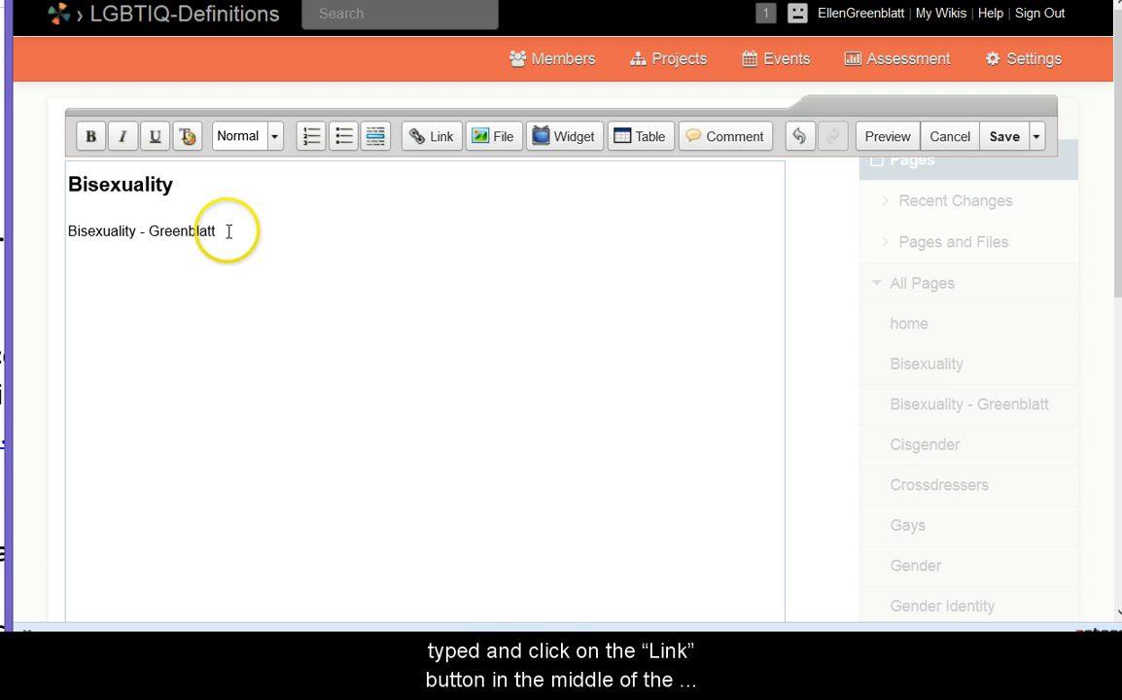
Link the new line to the author's Bisexuality definition page in LGBTIQ-Definitions, opening in a new window, and save the page.
{"action": "left_click_drag", "start_coordinate": [227, 232], "coordinate": [65, 235]}
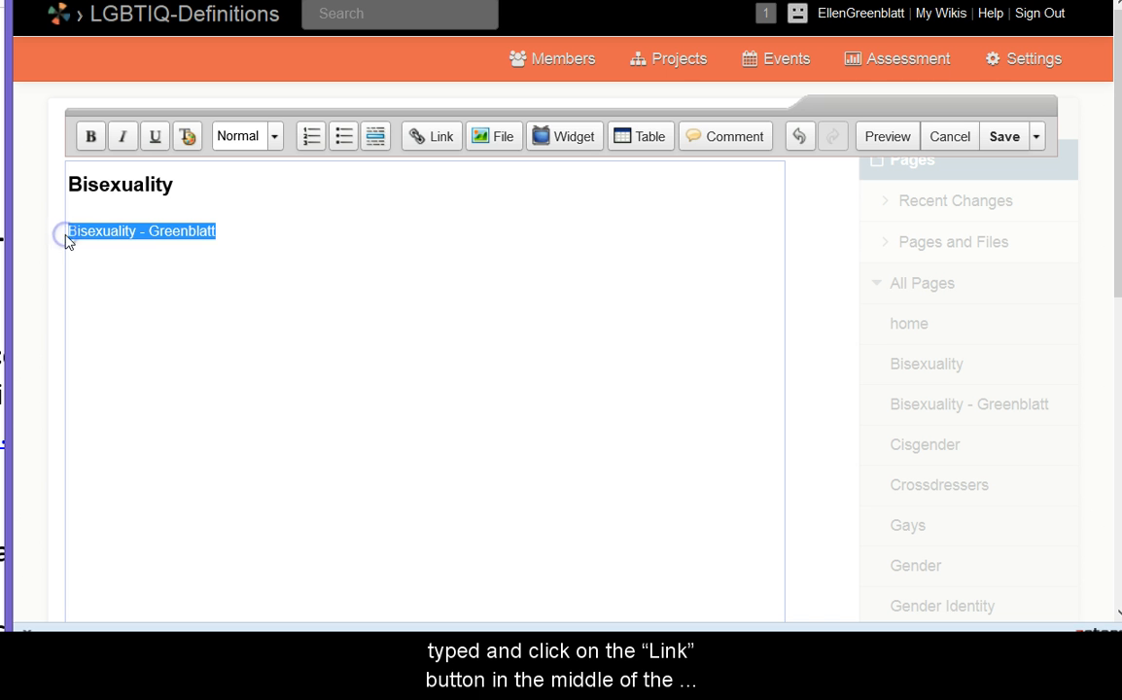
{"action": "left_click", "coordinate": [442, 139]}
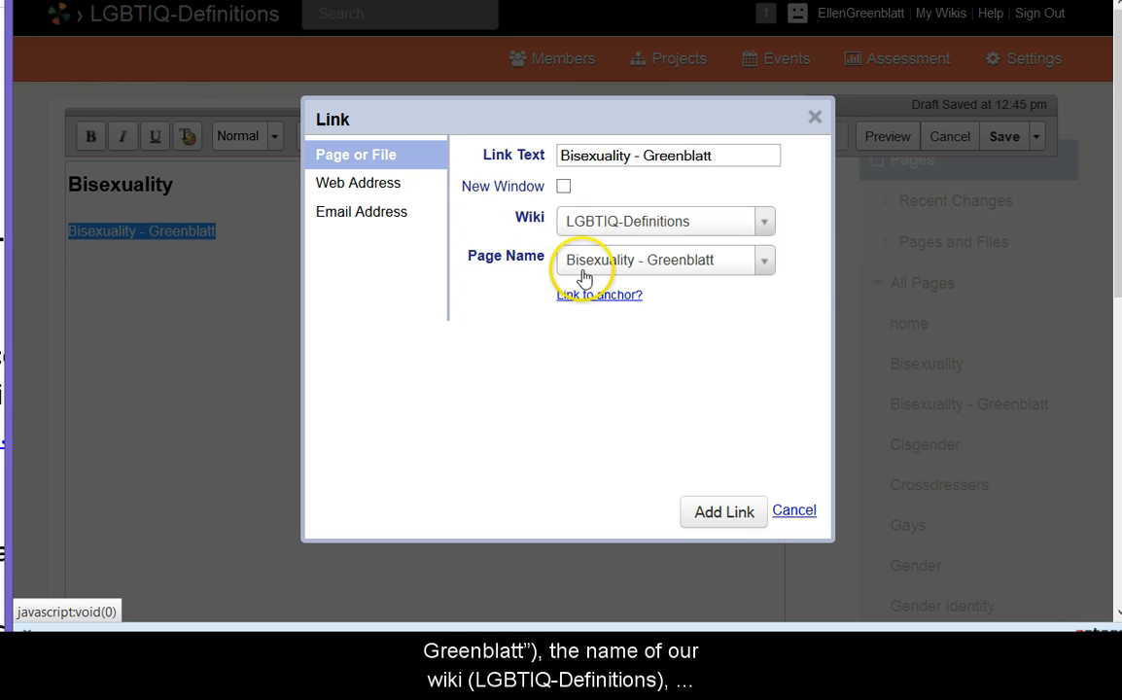
{"action": "left_click", "coordinate": [564, 187]}
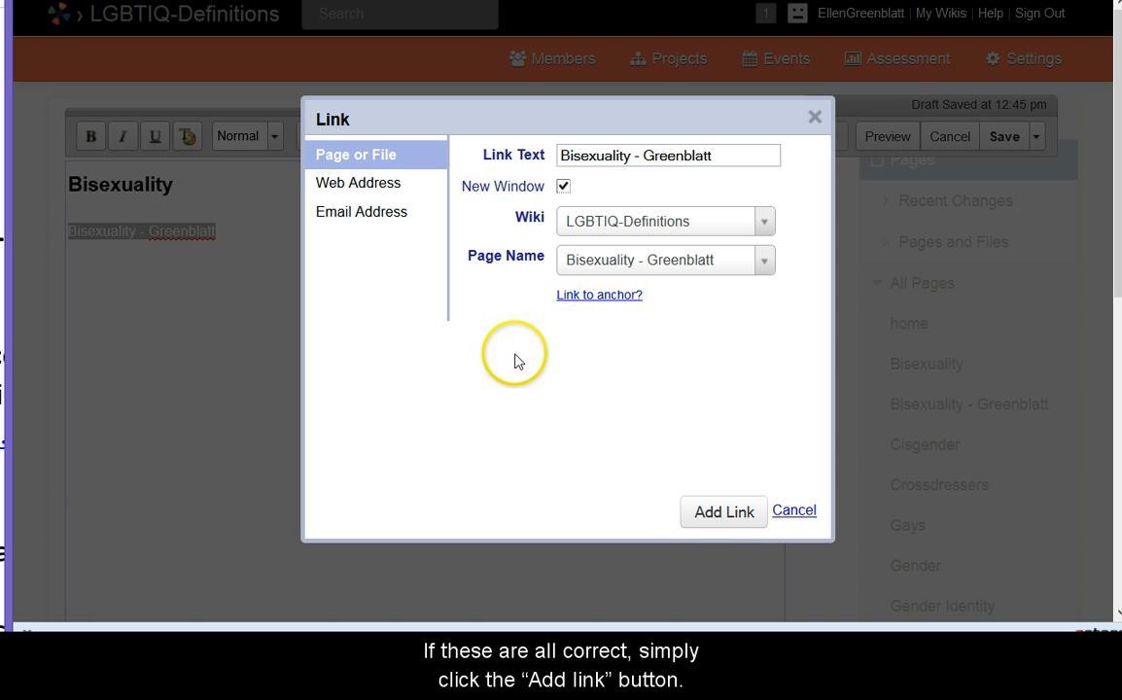
{"action": "left_click", "coordinate": [721, 516]}
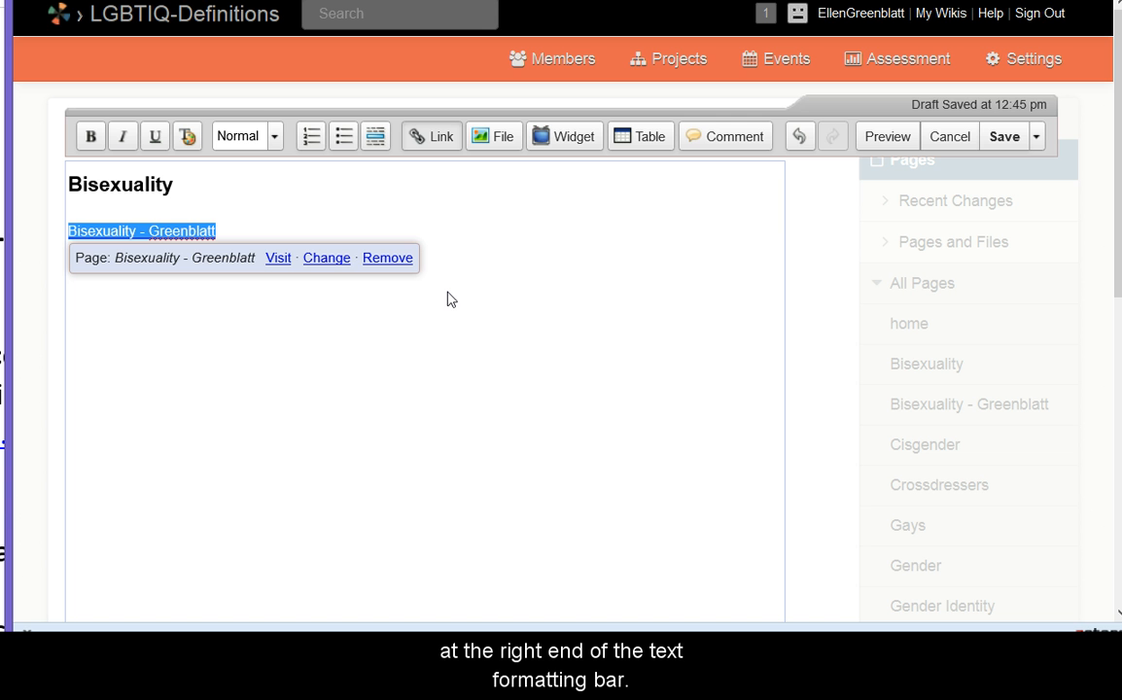
{"action": "left_click", "coordinate": [1001, 138]}
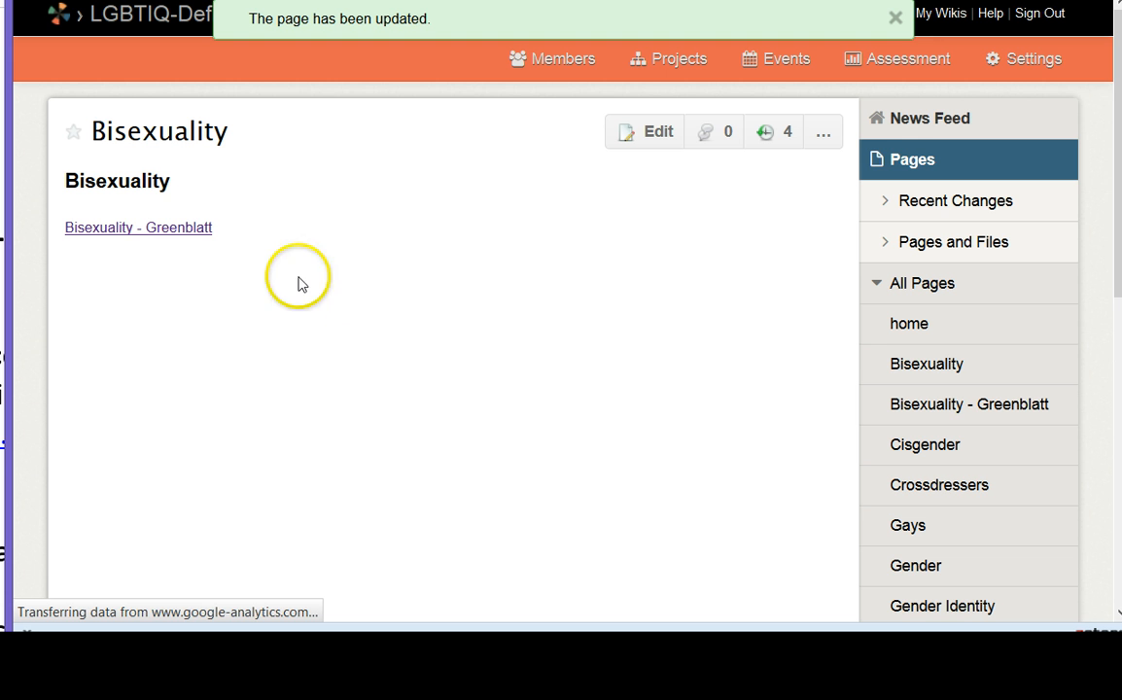
Follow the new link on the Bisexuality page to check the definition page, and return to the wiki's home page.
{"action": "left_click", "coordinate": [170, 233]}
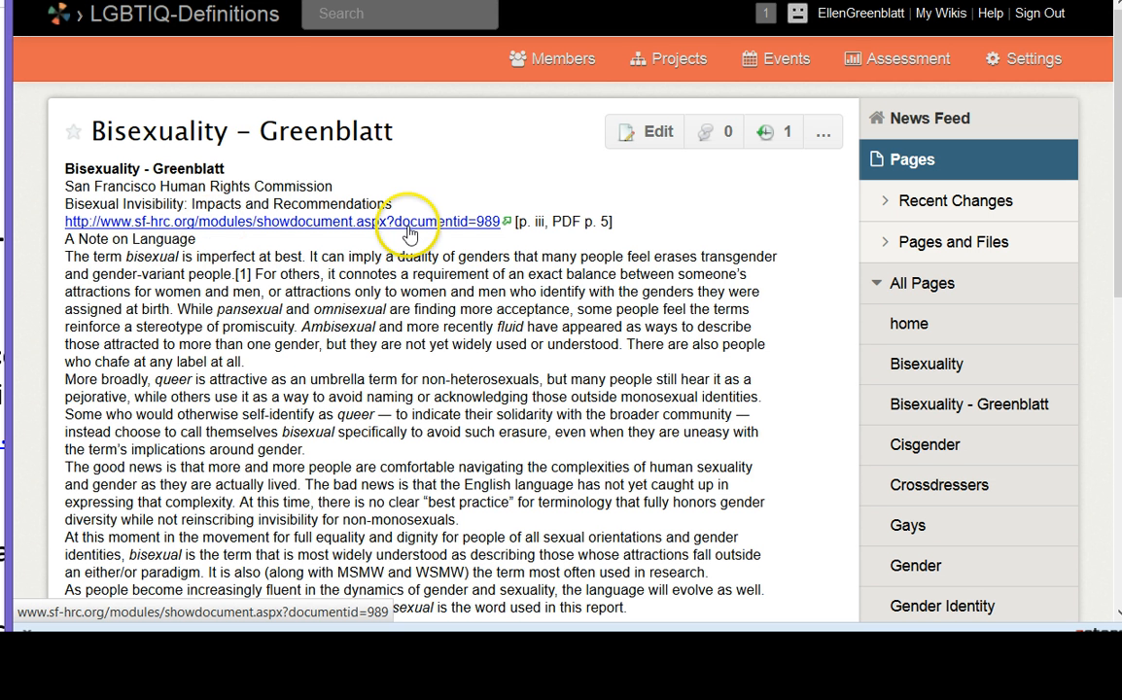
{"action": "double_click", "coordinate": [907, 329]}
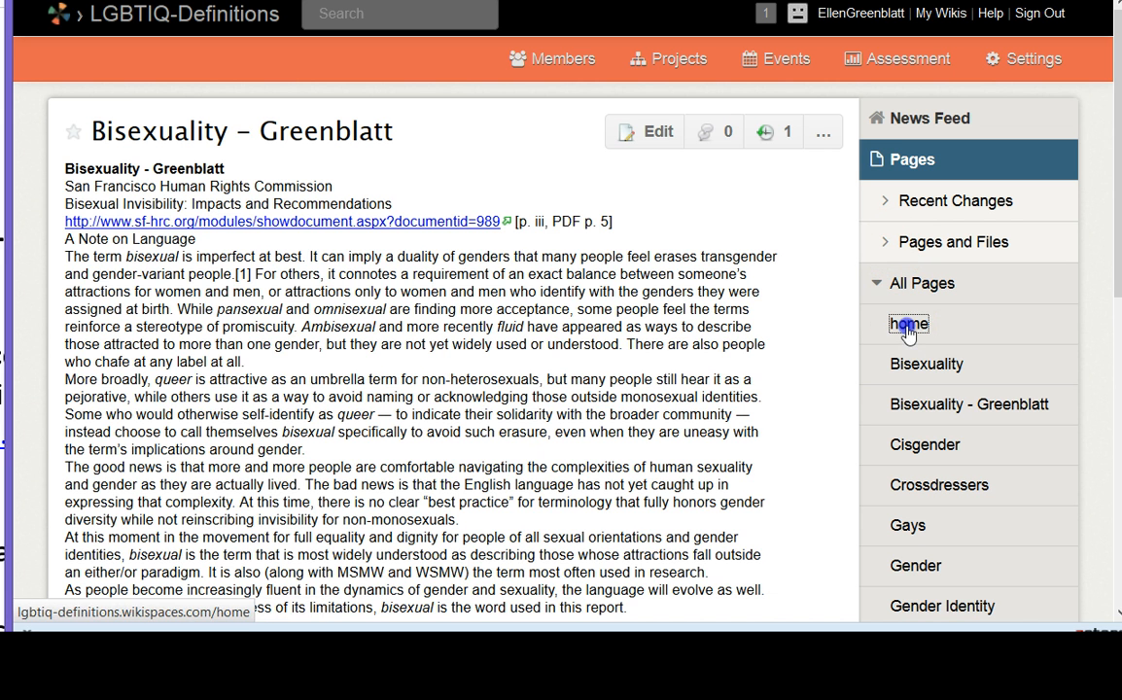
{"action": "left_click", "coordinate": [907, 329]}
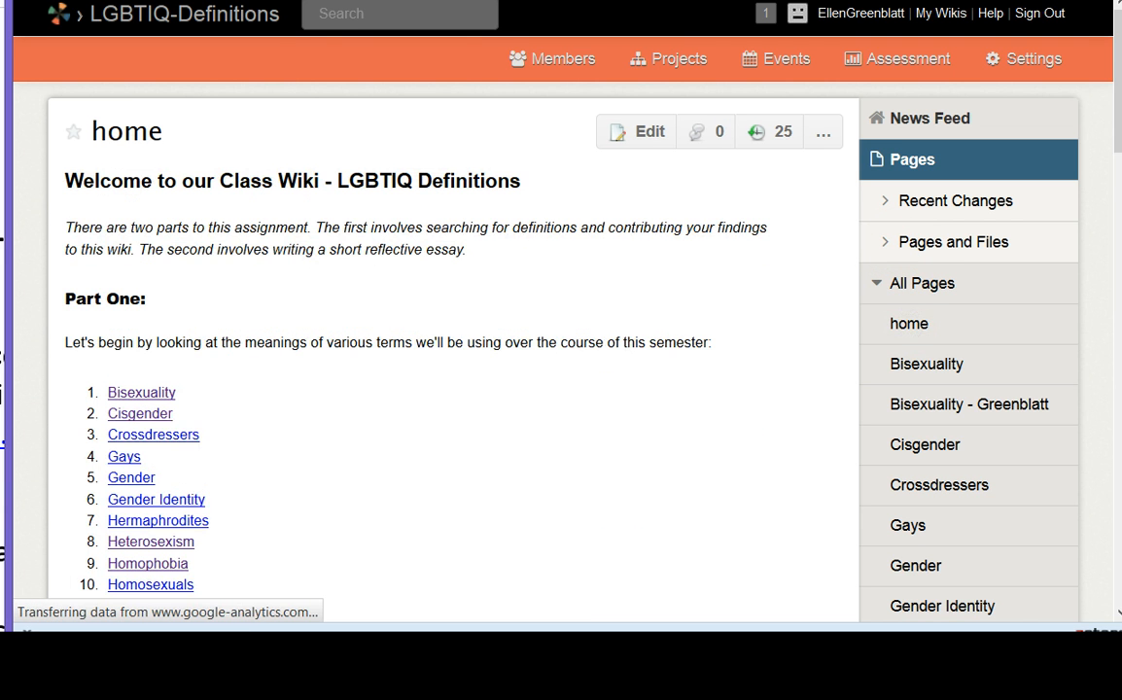